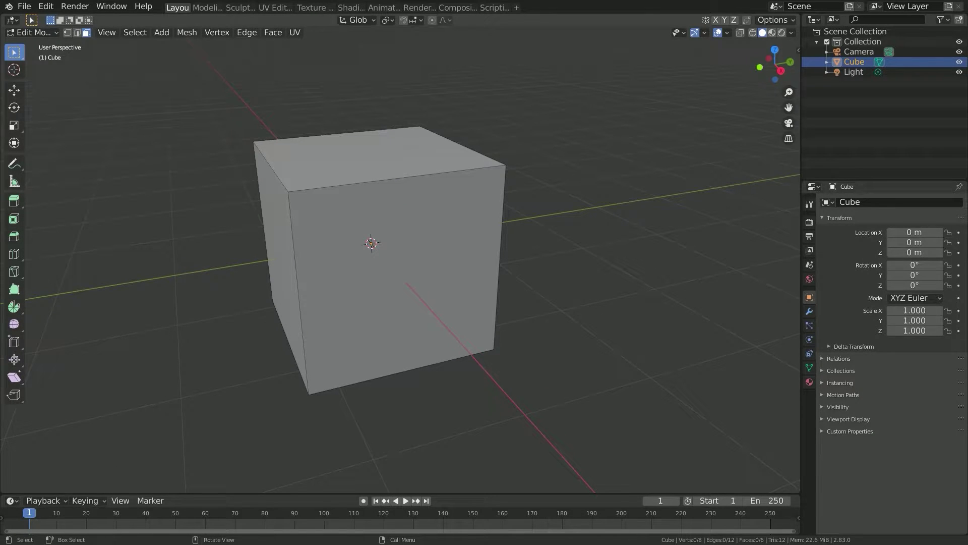
Stretch the cube by pulling its front face outward.
{"action": "left_click", "coordinate": [394, 273]}
{"action": "key", "text": "g"}
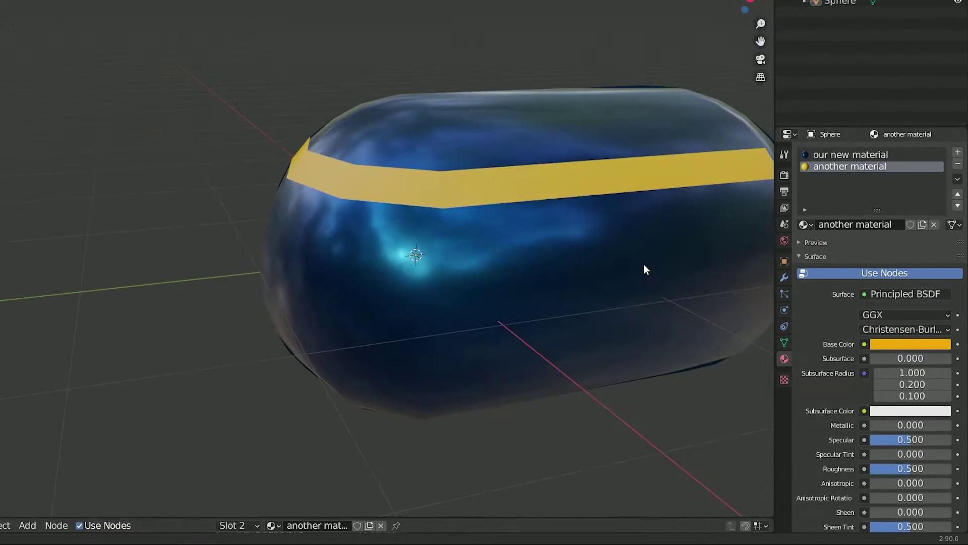
{"action": "middle_click_drag", "start_coordinate": [644, 269], "coordinate": [698, 280]}
Add a third material slot with a new green material named 'one more'.
{"action": "left_click", "coordinate": [958, 151]}
{"action": "left_click", "coordinate": [882, 225]}
{"action": "double_click", "coordinate": [882, 226]}
{"action": "type", "text": "one more"}
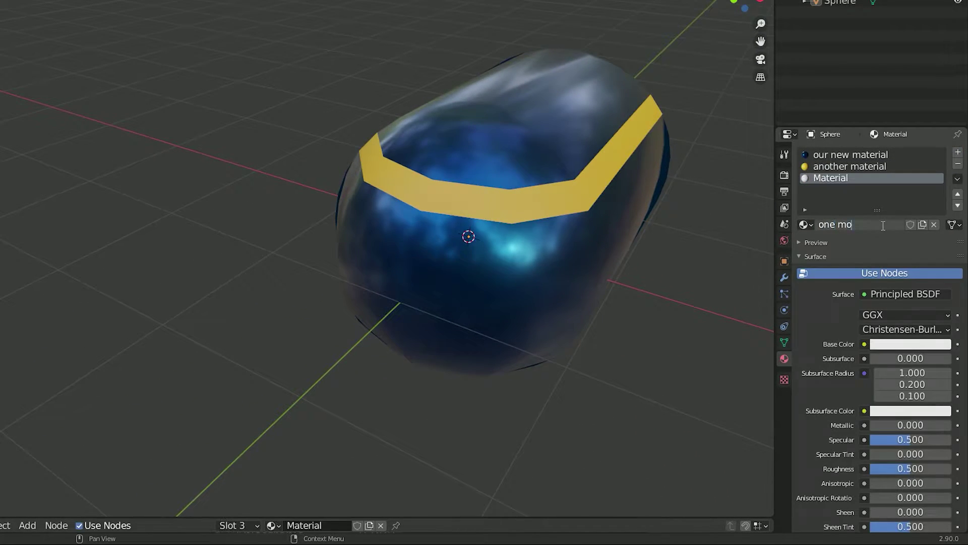
{"action": "key", "text": "Return"}
{"action": "left_click", "coordinate": [910, 343]}
{"action": "left_click_drag", "start_coordinate": [875, 216], "coordinate": [855, 199]}
In Edit Mode, assign 'one more' to a lower ring of faces, then reselect the yellow band.
{"action": "key", "text": "Tab"}
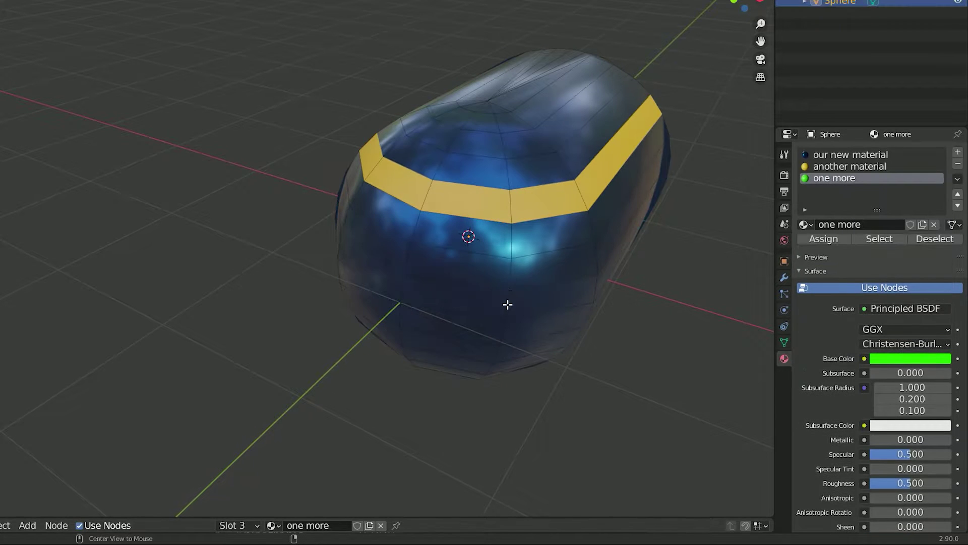
{"action": "left_click", "coordinate": [508, 304], "text": "alt"}
{"action": "left_click", "coordinate": [823, 238]}
{"action": "left_click", "coordinate": [548, 201]}
{"action": "left_click", "coordinate": [849, 166]}
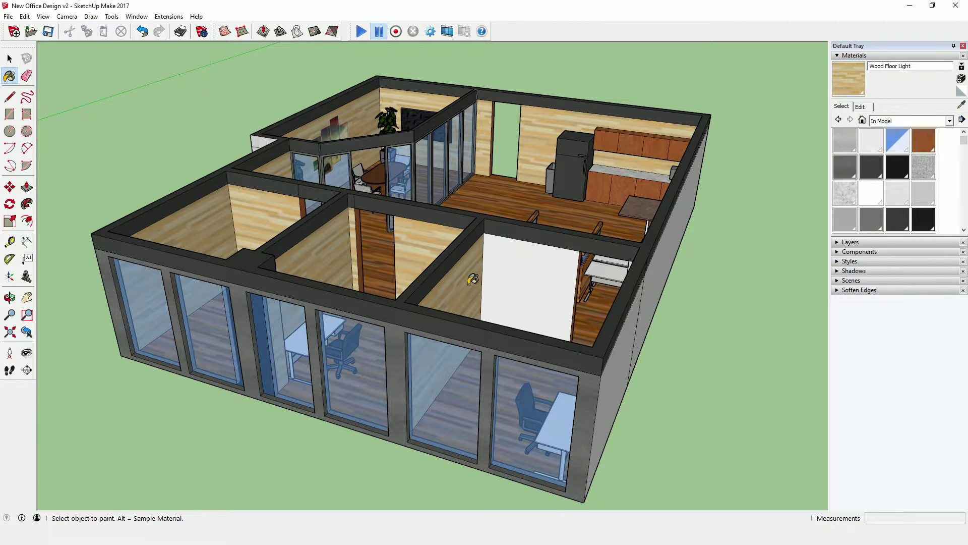
{"action": "left_click", "coordinate": [537, 265]}
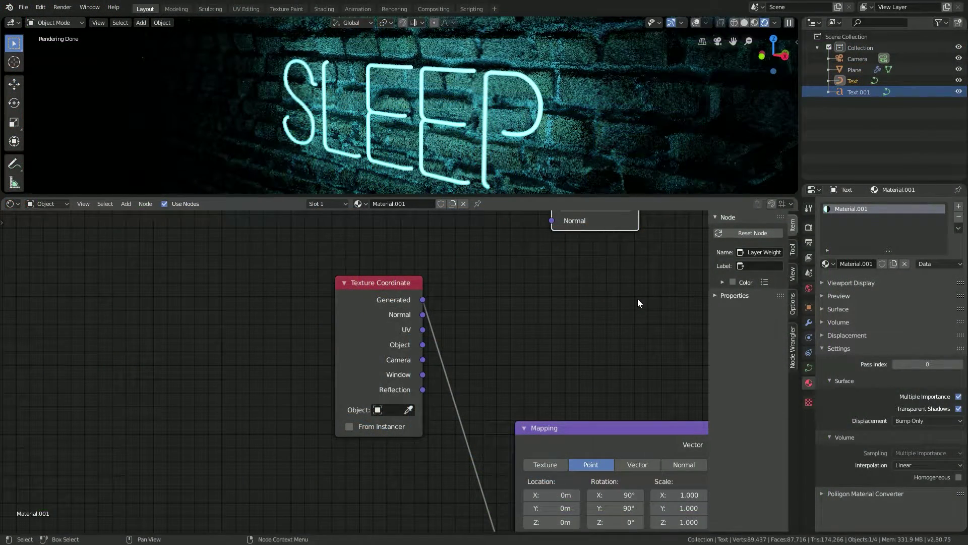
{"action": "scroll", "coordinate": [638, 299], "scroll_direction": "down", "scroll_amount": 1}
{"action": "scroll", "coordinate": [638, 300], "scroll_direction": "down", "scroll_amount": 1}
{"action": "scroll", "coordinate": [637, 299], "scroll_direction": "down", "scroll_amount": 1}
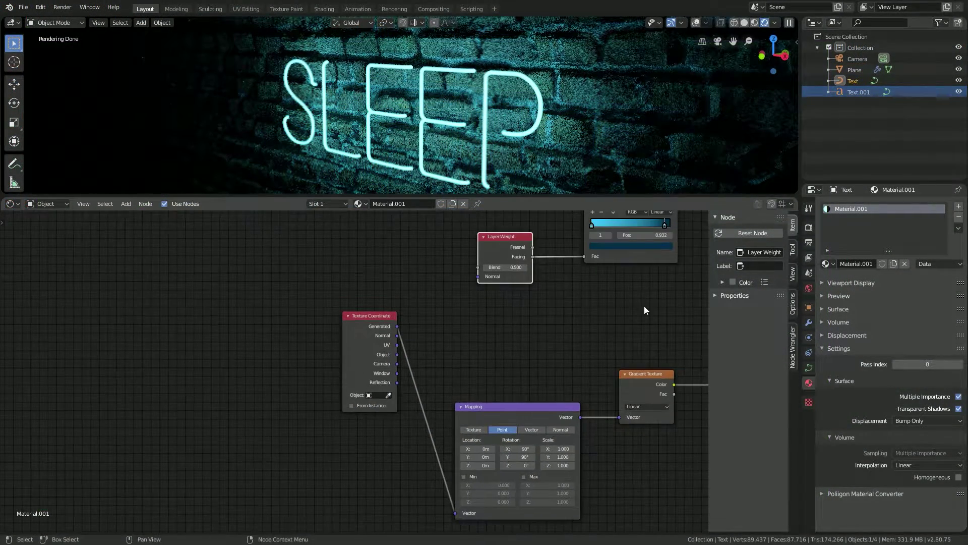
Pan the node view to reveal the kitchen wood material's colour ramp nodes.
{"action": "mouse_move", "coordinate": [638, 299]}
{"action": "middle_mouse_down"}
{"action": "mouse_move", "coordinate": [450, 297]}
{"action": "mouse_move", "coordinate": [387, 328]}
{"action": "mouse_move", "coordinate": [346, 374]}
{"action": "mouse_move", "coordinate": [290, 381]}
{"action": "middle_mouse_up"}
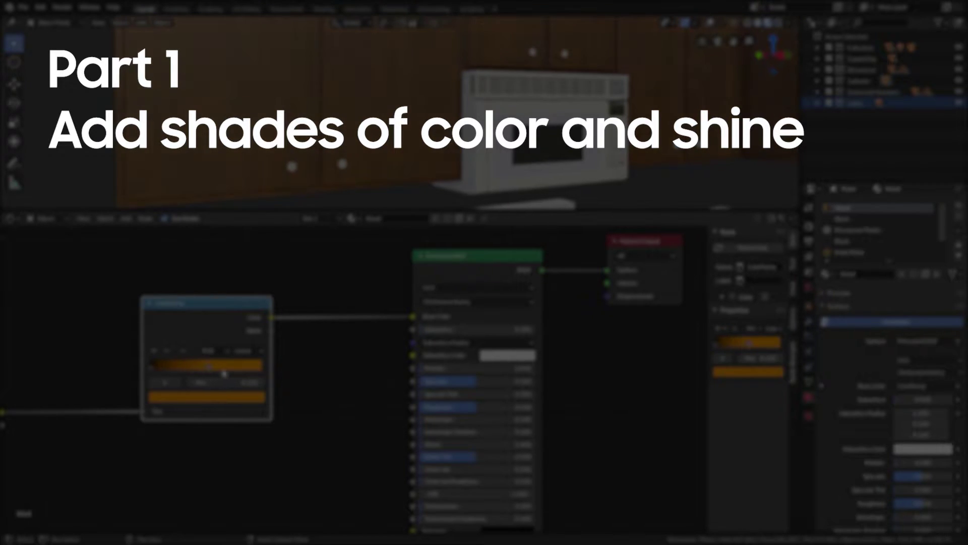
Open the colour picker on the orange ColorRamp swatch.
{"action": "left_click", "coordinate": [223, 404]}
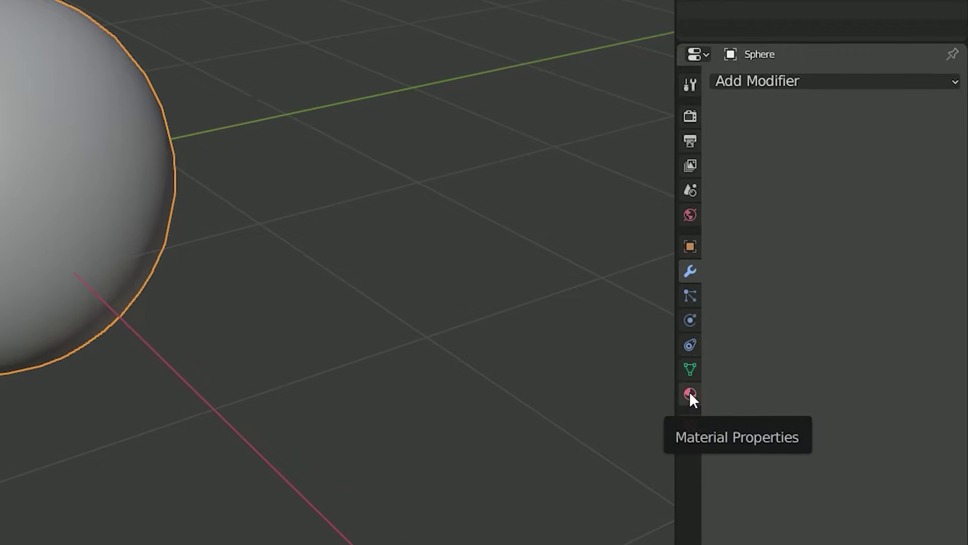
Rename the sphere's material to 'our new material'.
{"action": "left_click", "coordinate": [689, 394]}
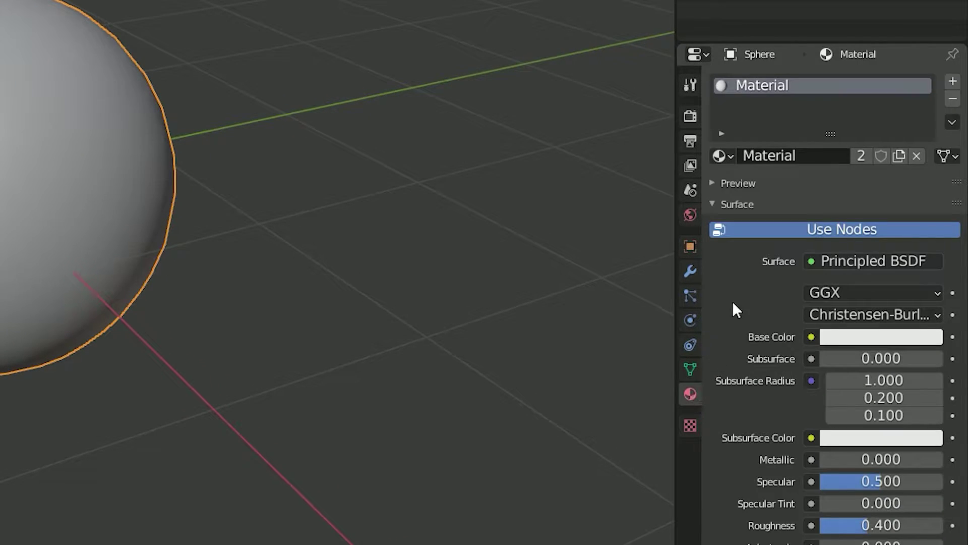
{"action": "left_click", "coordinate": [808, 156]}
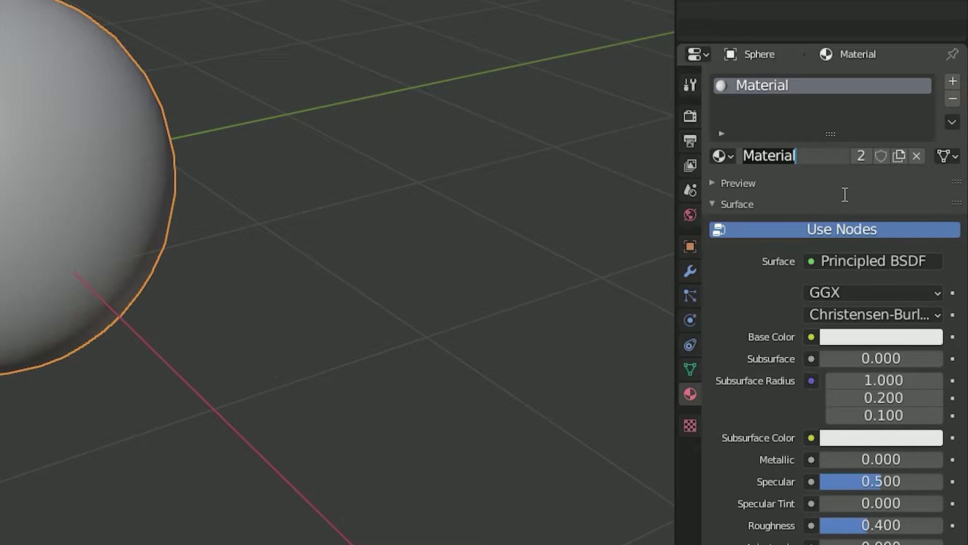
{"action": "type", "text": "our"}
{"action": "type", "text": " new material"}
{"action": "key", "text": "Return"}
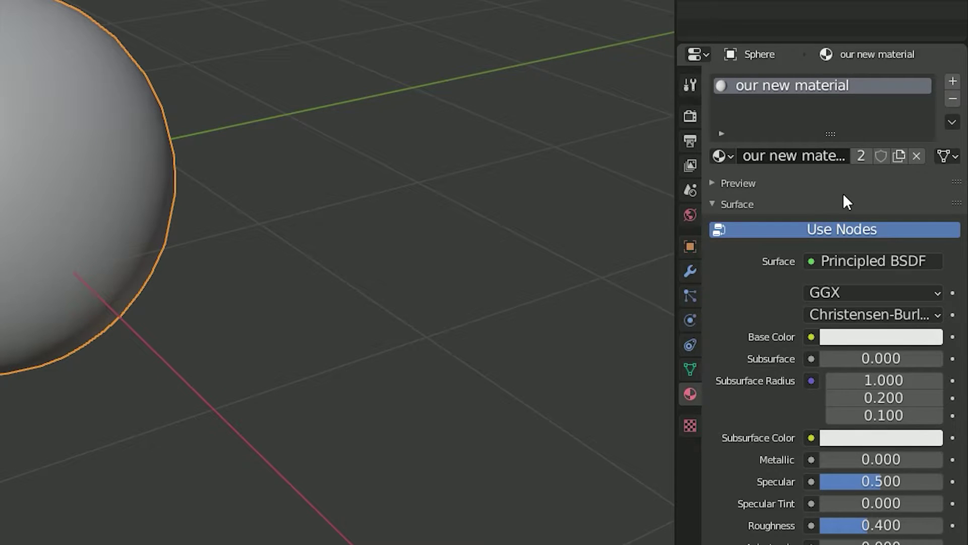
Set its base colour to dark green, checking the RGB, HSV and hex values.
{"action": "left_click", "coordinate": [849, 338]}
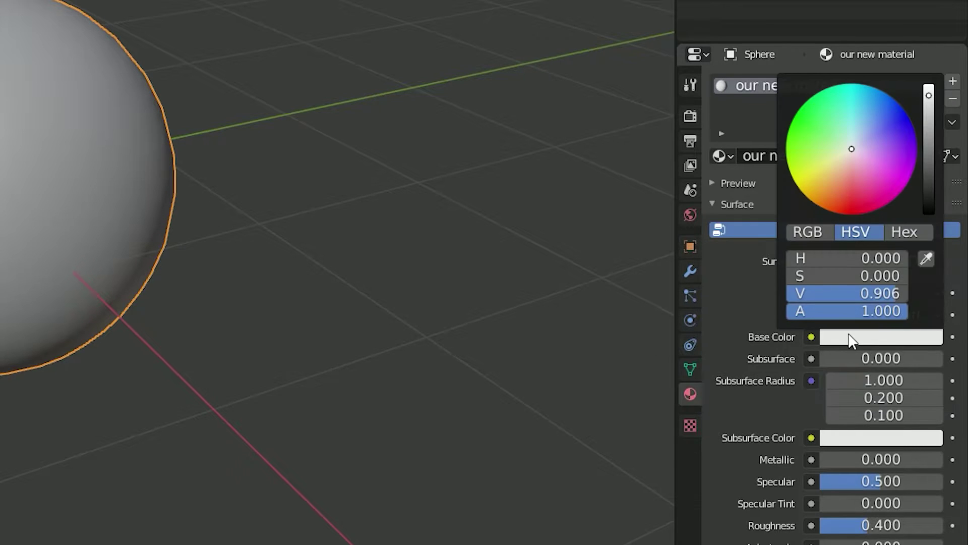
{"action": "mouse_move", "coordinate": [852, 145]}
{"action": "left_mouse_down"}
{"action": "mouse_move", "coordinate": [855, 99]}
{"action": "mouse_move", "coordinate": [813, 95]}
{"action": "left_mouse_up"}
{"action": "left_click_drag", "start_coordinate": [929, 114], "coordinate": [929, 161]}
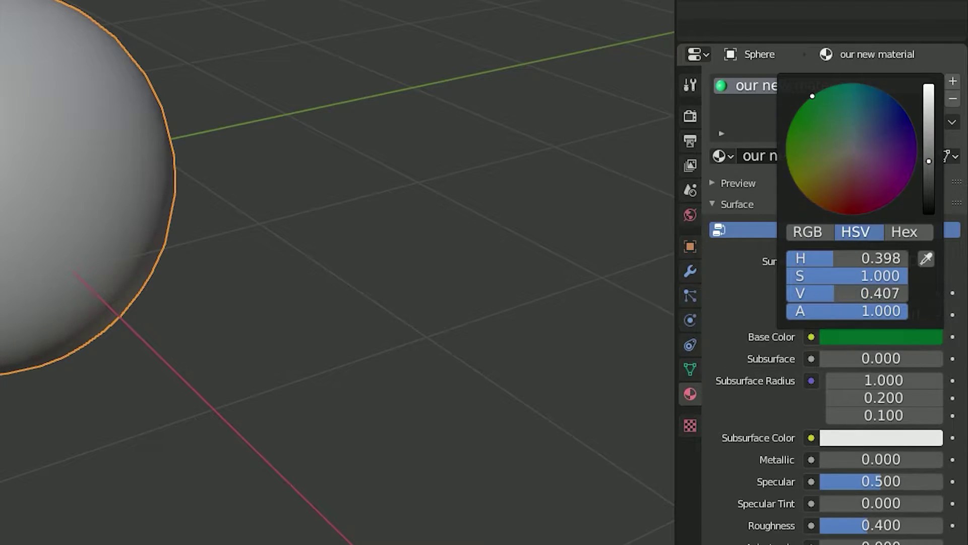
{"action": "left_click", "coordinate": [813, 232]}
{"action": "left_click", "coordinate": [859, 230]}
{"action": "left_click", "coordinate": [915, 227]}
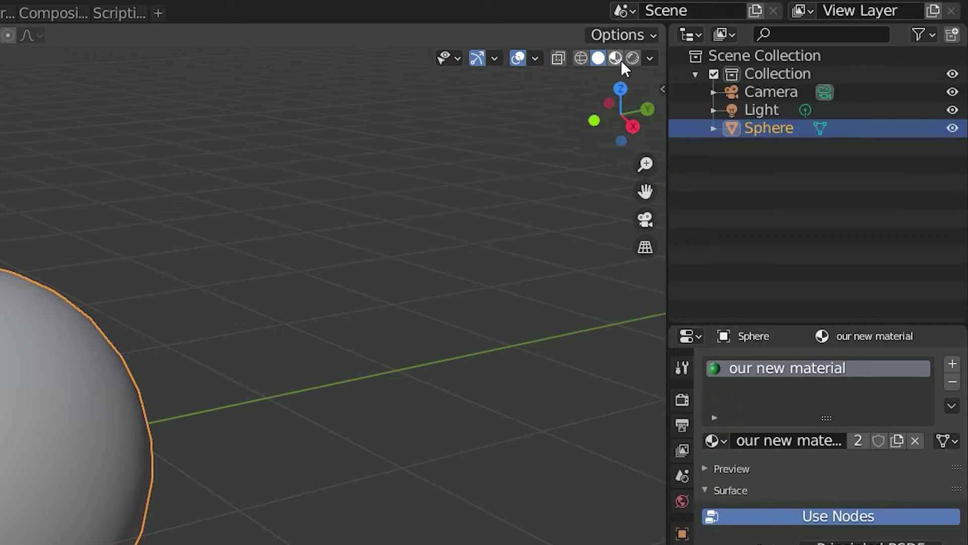
Preview the material colours and shift the sphere's base colour from green to blue.
{"action": "left_click", "coordinate": [616, 60]}
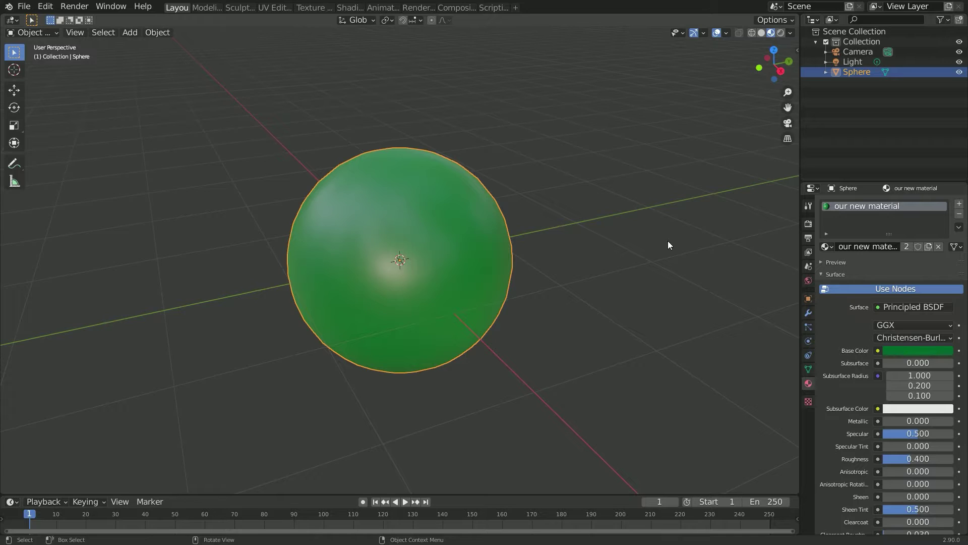
{"action": "left_click", "coordinate": [903, 349]}
{"action": "mouse_move", "coordinate": [885, 232]}
{"action": "left_mouse_down"}
{"action": "mouse_move", "coordinate": [932, 219]}
{"action": "mouse_move", "coordinate": [921, 211]}
{"action": "left_mouse_up"}
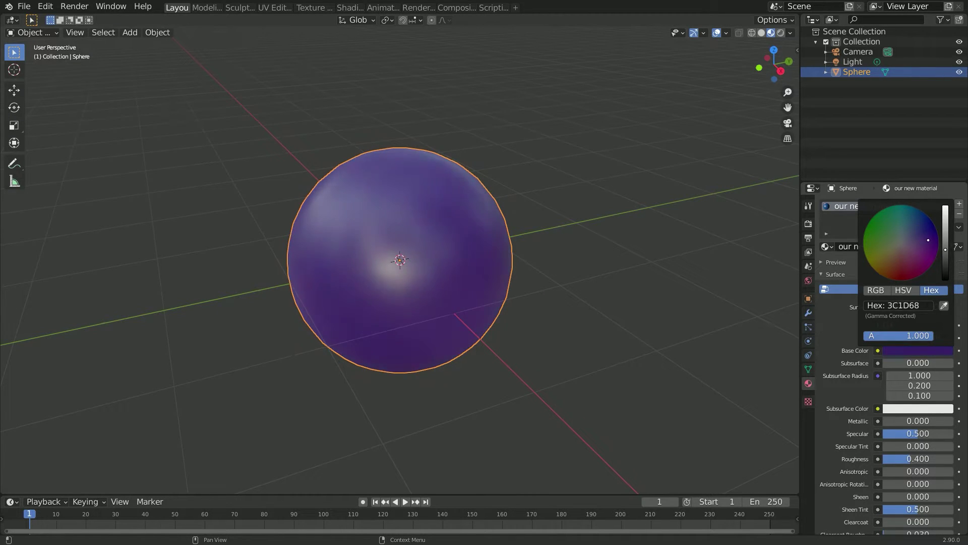
{"action": "mouse_move", "coordinate": [930, 241]}
{"action": "left_mouse_down"}
{"action": "mouse_move", "coordinate": [914, 278]}
{"action": "mouse_move", "coordinate": [920, 209]}
{"action": "left_mouse_up"}
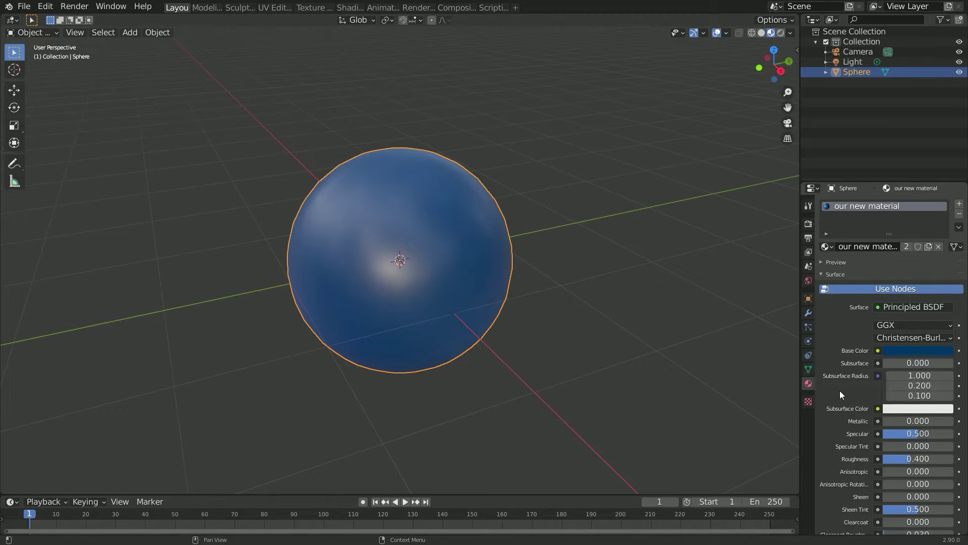
{"action": "scroll", "coordinate": [840, 390], "scroll_direction": "down", "scroll_amount": 2}
{"action": "scroll", "coordinate": [840, 391], "scroll_direction": "down", "scroll_amount": 1}
{"action": "scroll", "coordinate": [840, 391], "scroll_direction": "down", "scroll_amount": 2}
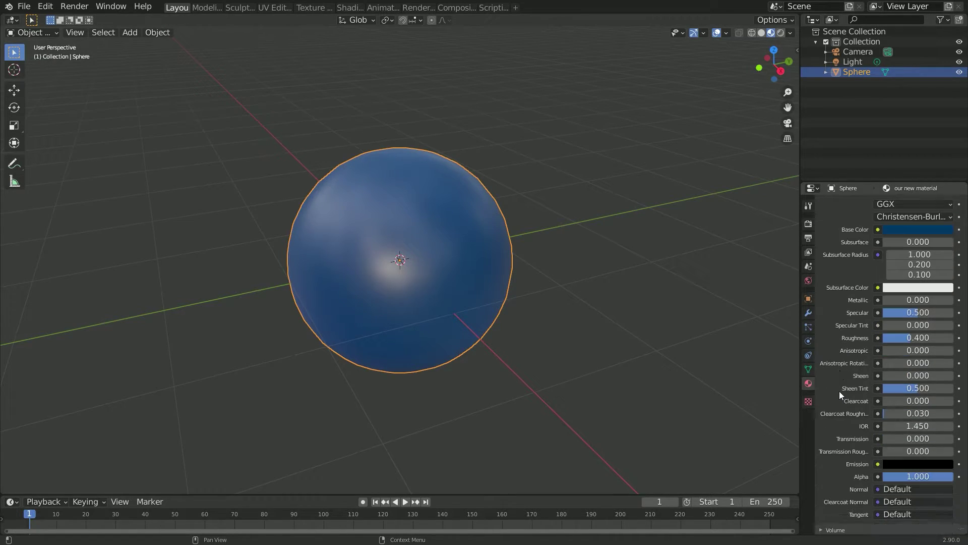
{"action": "scroll", "coordinate": [834, 394], "scroll_direction": "down", "scroll_amount": 2}
{"action": "scroll", "coordinate": [833, 397], "scroll_direction": "down", "scroll_amount": 2}
{"action": "scroll", "coordinate": [832, 396], "scroll_direction": "down", "scroll_amount": 2}
{"action": "scroll", "coordinate": [832, 397], "scroll_direction": "up", "scroll_amount": 2}
{"action": "scroll", "coordinate": [833, 396], "scroll_direction": "up", "scroll_amount": 3}
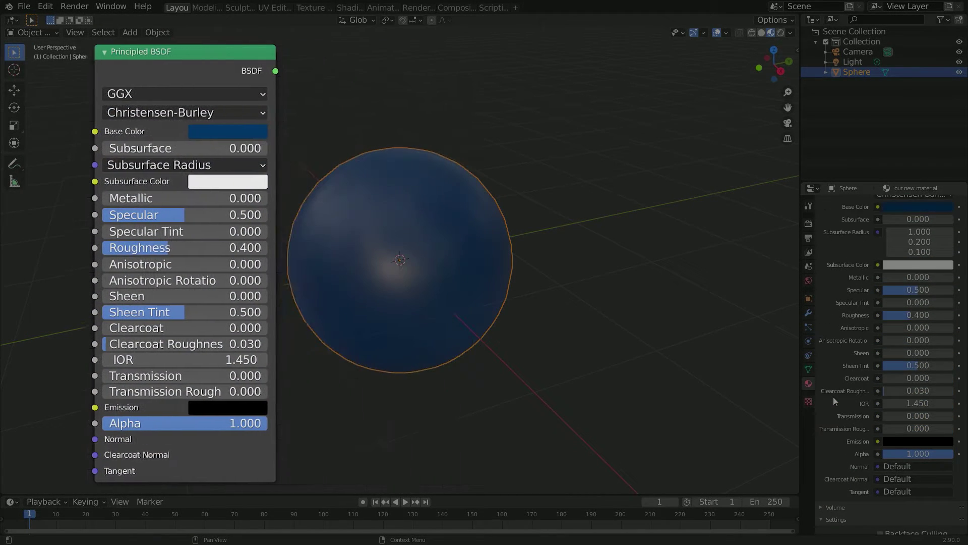
{"action": "scroll", "coordinate": [833, 396], "scroll_direction": "up", "scroll_amount": 1}
{"action": "scroll", "coordinate": [833, 395], "scroll_direction": "up", "scroll_amount": 2}
{"action": "scroll", "coordinate": [831, 396], "scroll_direction": "up", "scroll_amount": 2}
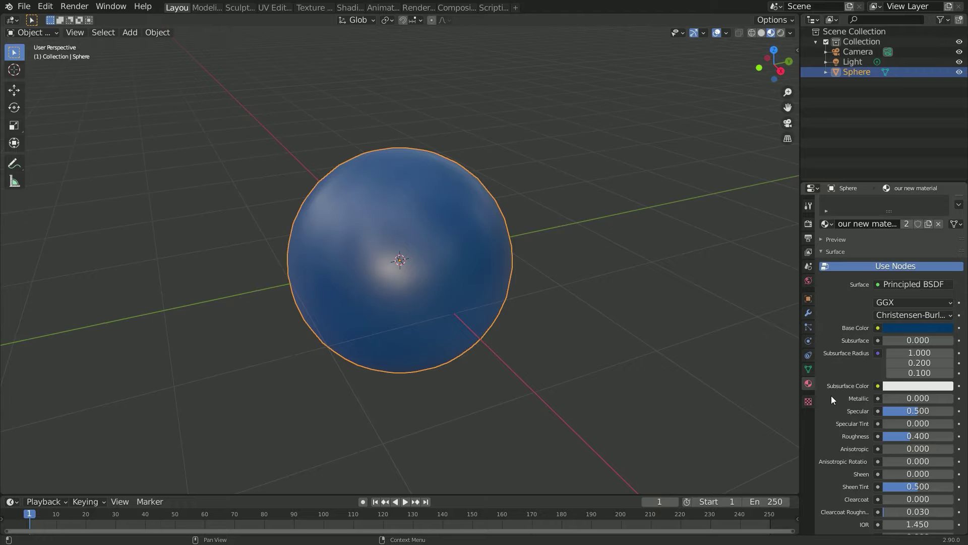
Set the sphere's Metallic to 0.3, then raise it to about 0.874.
{"action": "middle_click_drag", "start_coordinate": [567, 376], "coordinate": [743, 385], "text": "shift"}
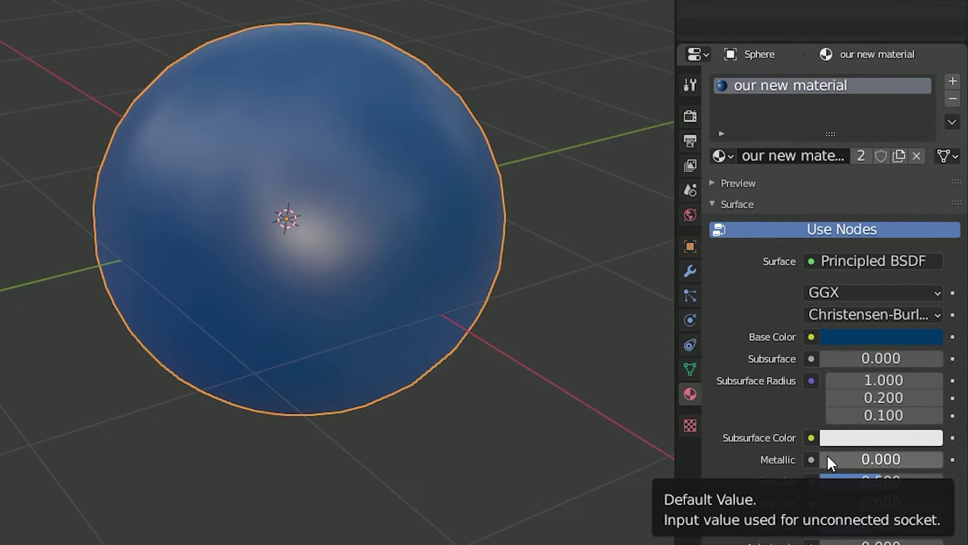
{"action": "mouse_move", "coordinate": [827, 458]}
{"action": "left_mouse_down"}
{"action": "mouse_move", "coordinate": [942, 459]}
{"action": "mouse_move", "coordinate": [844, 458]}
{"action": "left_mouse_up"}
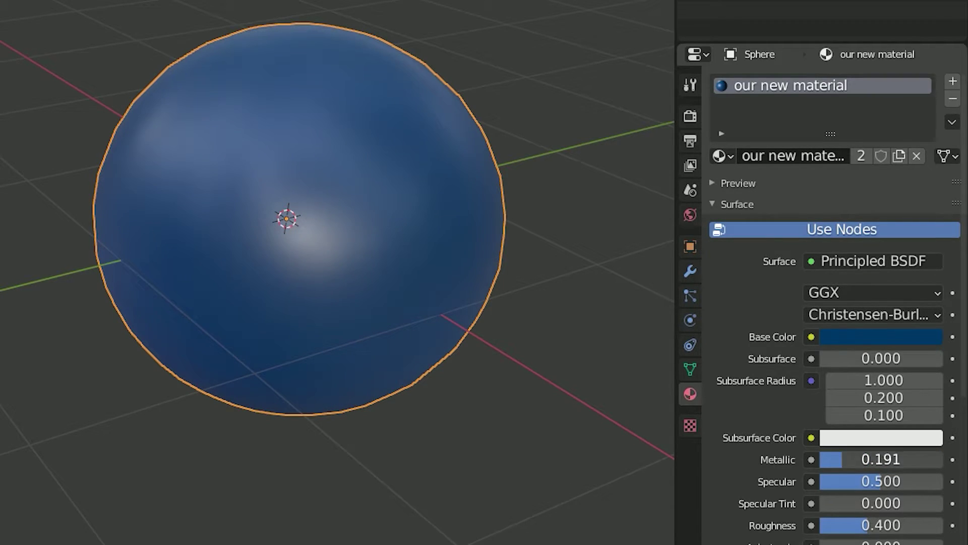
{"action": "left_click", "coordinate": [898, 459]}
{"action": "type", "text": "0."}
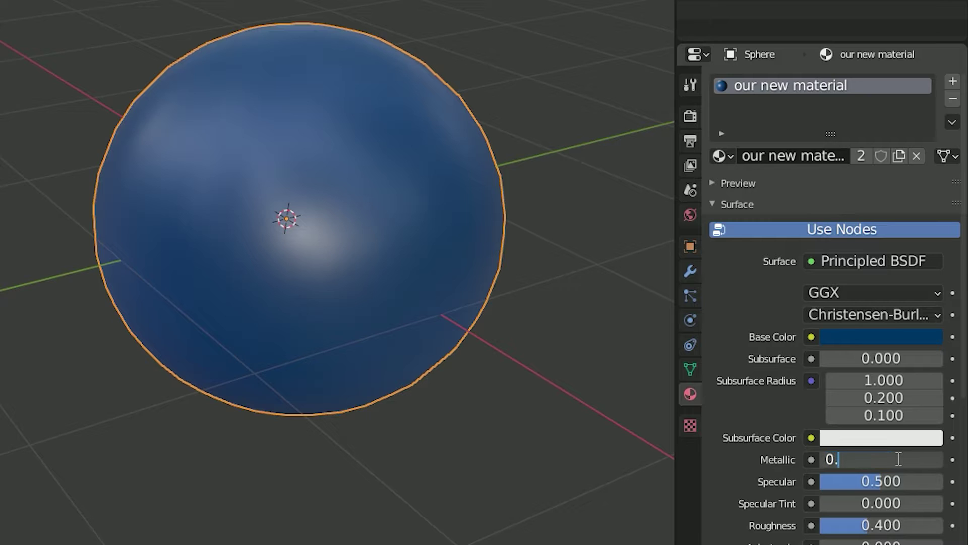
{"action": "type", "text": "3"}
{"action": "key", "text": "Return"}
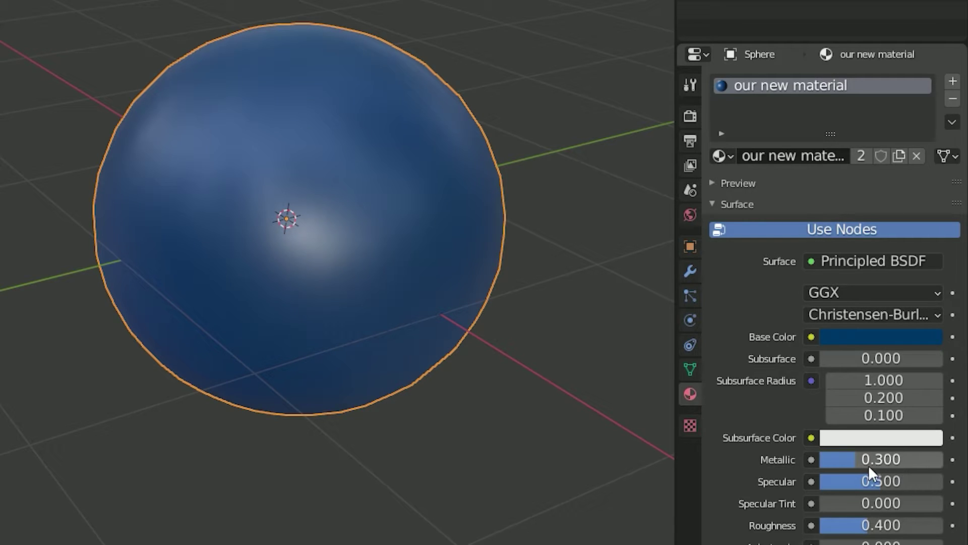
{"action": "mouse_move", "coordinate": [855, 460]}
{"action": "left_mouse_down"}
{"action": "mouse_move", "coordinate": [942, 460]}
{"action": "mouse_move", "coordinate": [846, 459]}
{"action": "mouse_move", "coordinate": [928, 459]}
{"action": "left_mouse_up"}
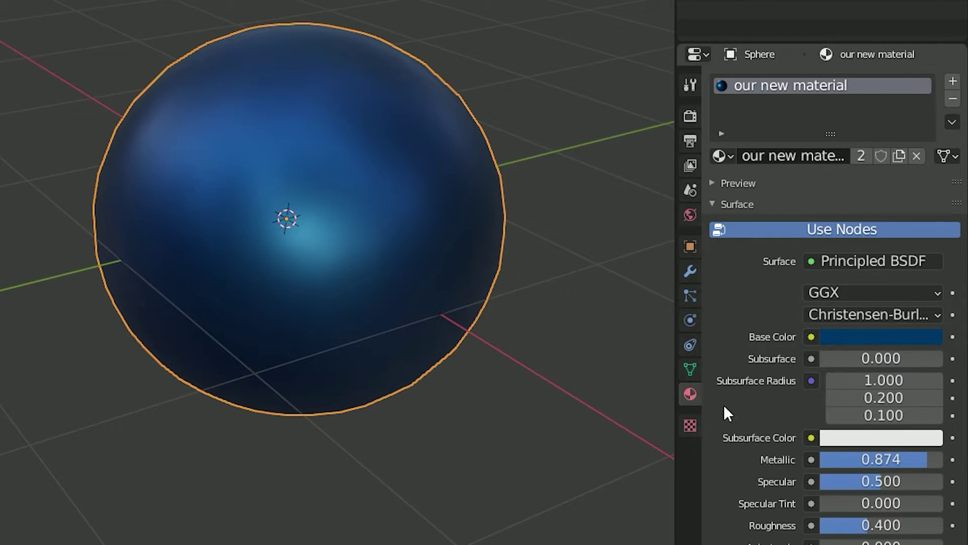
{"action": "scroll", "coordinate": [722, 408], "scroll_direction": "down", "scroll_amount": 2}
{"action": "scroll", "coordinate": [721, 408], "scroll_direction": "down", "scroll_amount": 1}
{"action": "scroll", "coordinate": [721, 408], "scroll_direction": "down", "scroll_amount": 1}
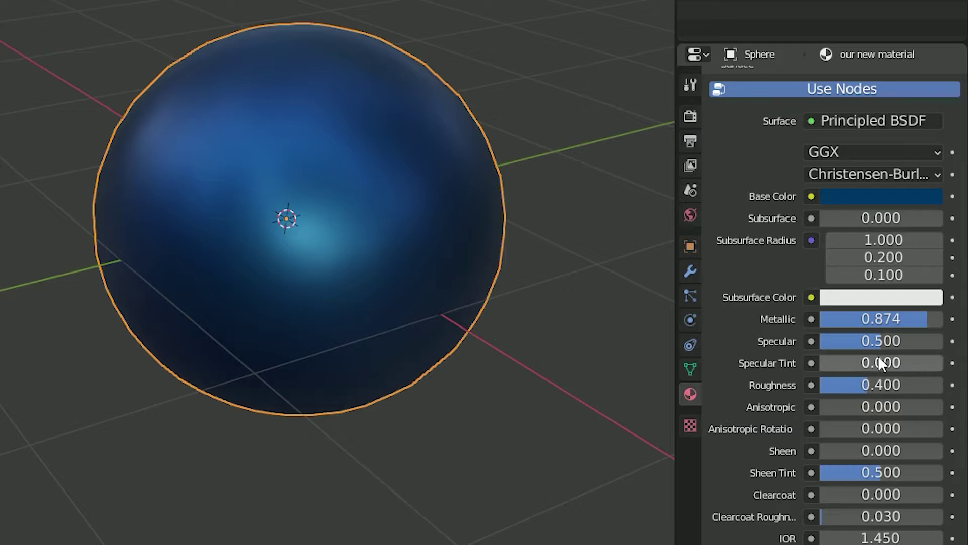
Adjust Specular, set Specular Tint to about 0.695 and raise Roughness to 1.000.
{"action": "mouse_move", "coordinate": [877, 342]}
{"action": "left_mouse_down"}
{"action": "mouse_move", "coordinate": [832, 342]}
{"action": "mouse_move", "coordinate": [942, 342]}
{"action": "mouse_move", "coordinate": [820, 342]}
{"action": "mouse_move", "coordinate": [923, 342]}
{"action": "left_mouse_up"}
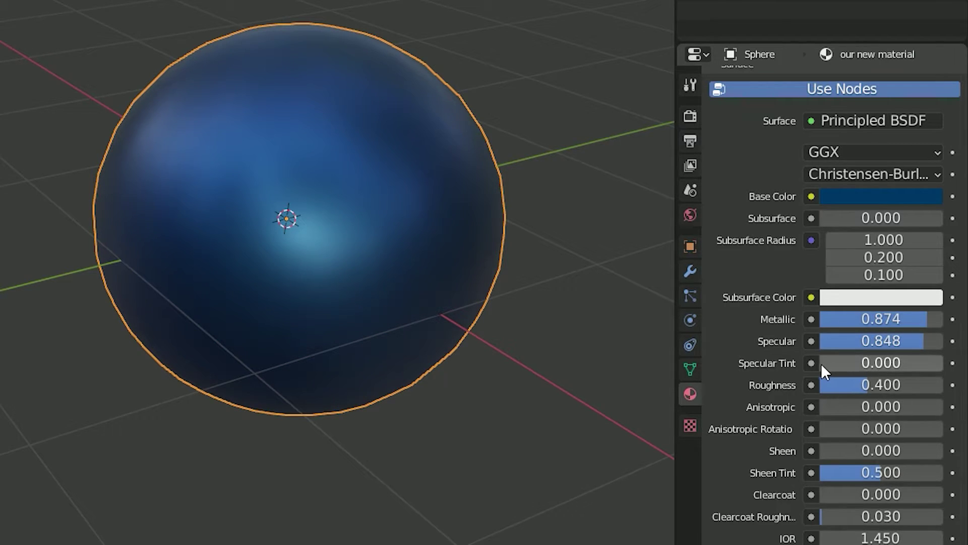
{"action": "mouse_move", "coordinate": [822, 362]}
{"action": "left_mouse_down"}
{"action": "mouse_move", "coordinate": [943, 362]}
{"action": "mouse_move", "coordinate": [835, 362]}
{"action": "mouse_move", "coordinate": [906, 363]}
{"action": "left_mouse_up"}
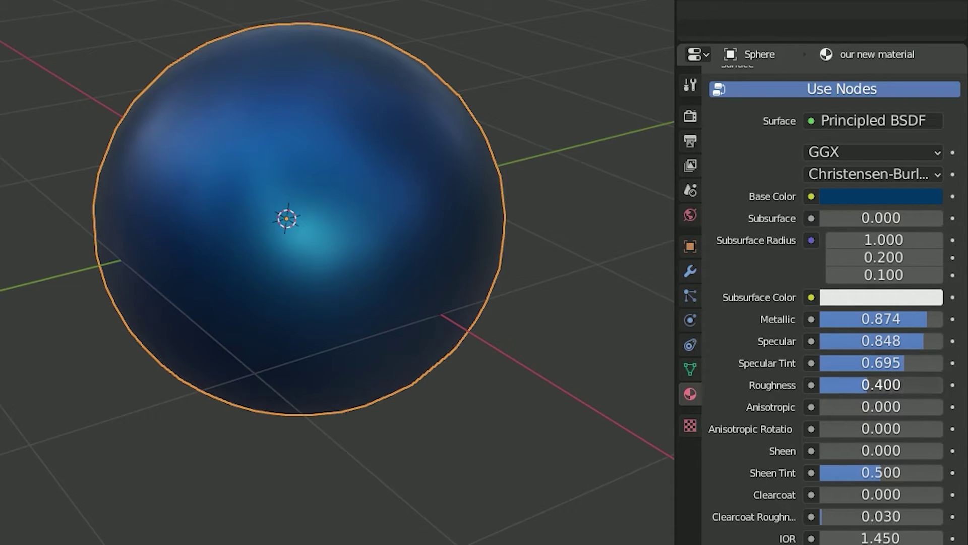
{"action": "mouse_move", "coordinate": [870, 384]}
{"action": "left_mouse_down"}
{"action": "mouse_move", "coordinate": [821, 385]}
{"action": "mouse_move", "coordinate": [942, 384]}
{"action": "left_mouse_up"}
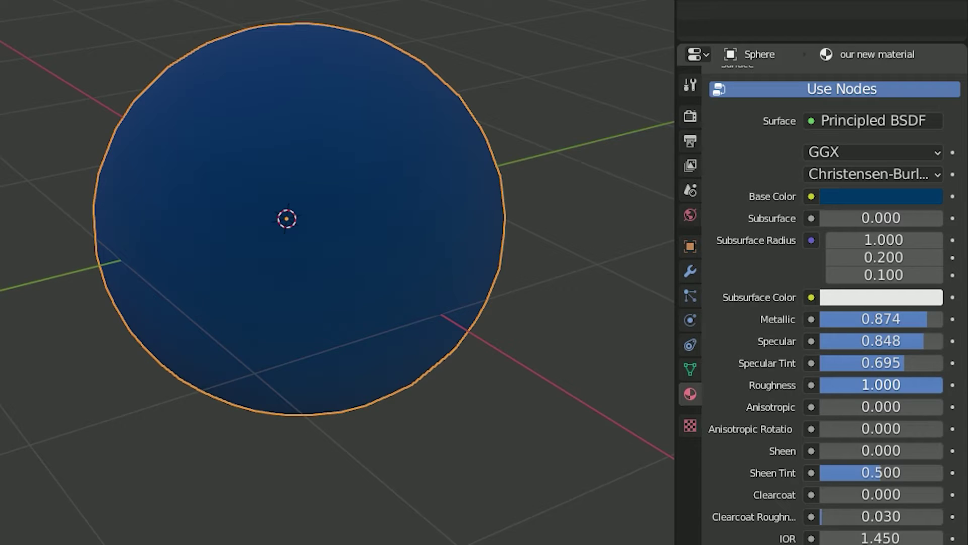
Drag Roughness down from 1.000 to about 0.223 for a glossy, reflective finish.
{"action": "mouse_move", "coordinate": [943, 385]}
{"action": "left_mouse_down"}
{"action": "mouse_move", "coordinate": [834, 385]}
{"action": "mouse_move", "coordinate": [869, 385]}
{"action": "mouse_move", "coordinate": [847, 385]}
{"action": "left_mouse_up"}
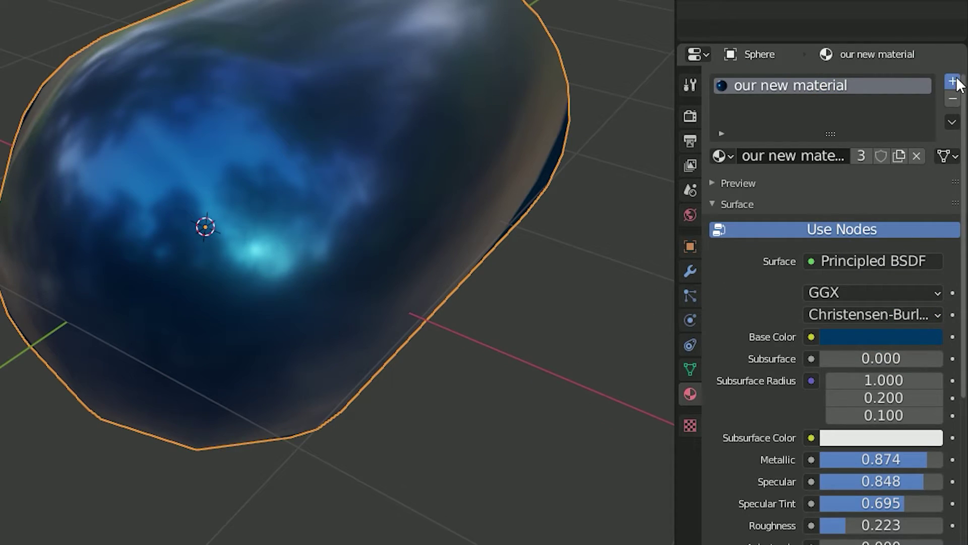
Add a second material slot holding a new material named 'another material'.
{"action": "left_click", "coordinate": [953, 82]}
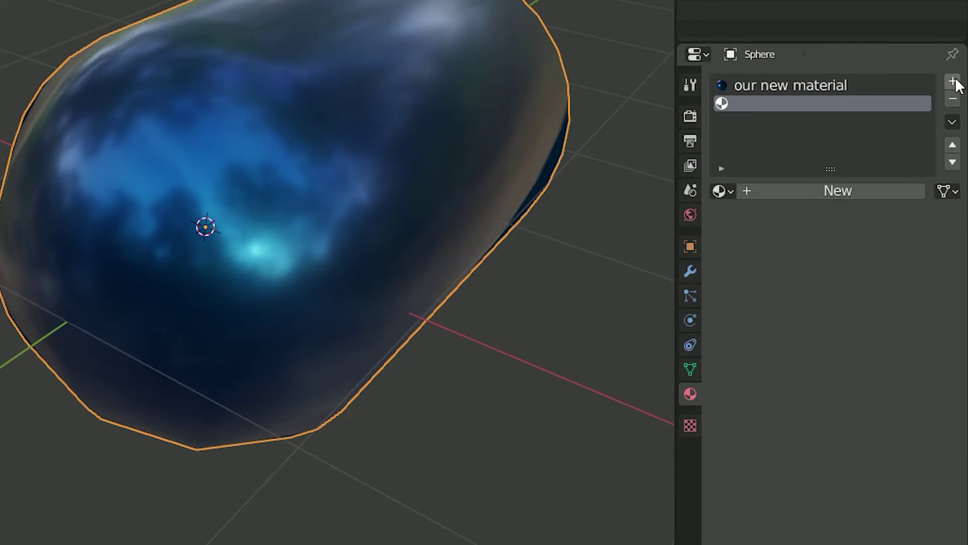
{"action": "left_click", "coordinate": [874, 195]}
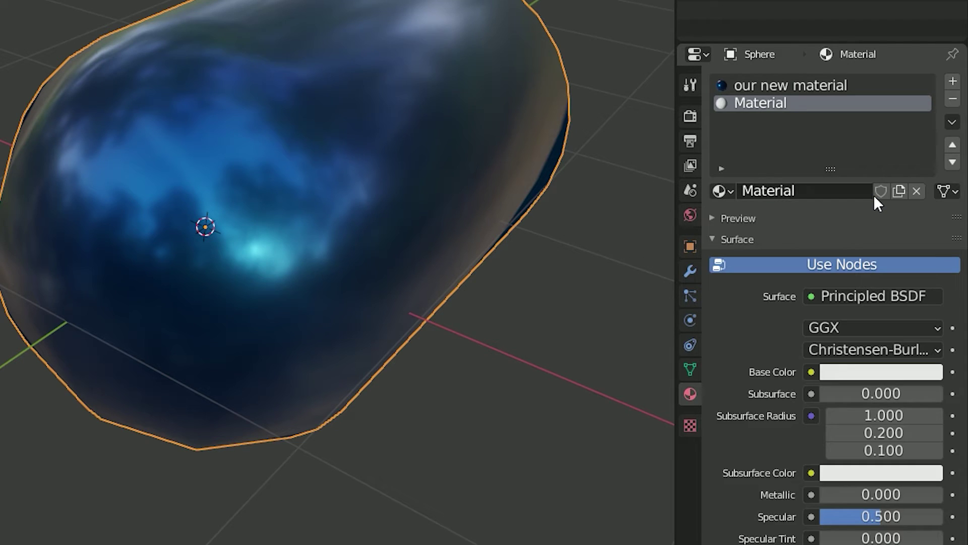
{"action": "double_click", "coordinate": [822, 190]}
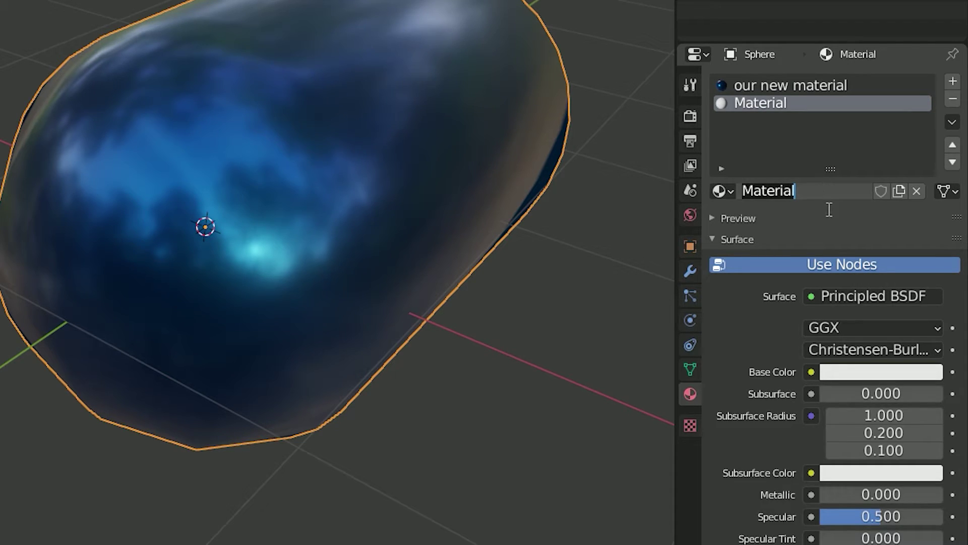
{"action": "type", "text": "another material"}
{"action": "key", "text": "Return"}
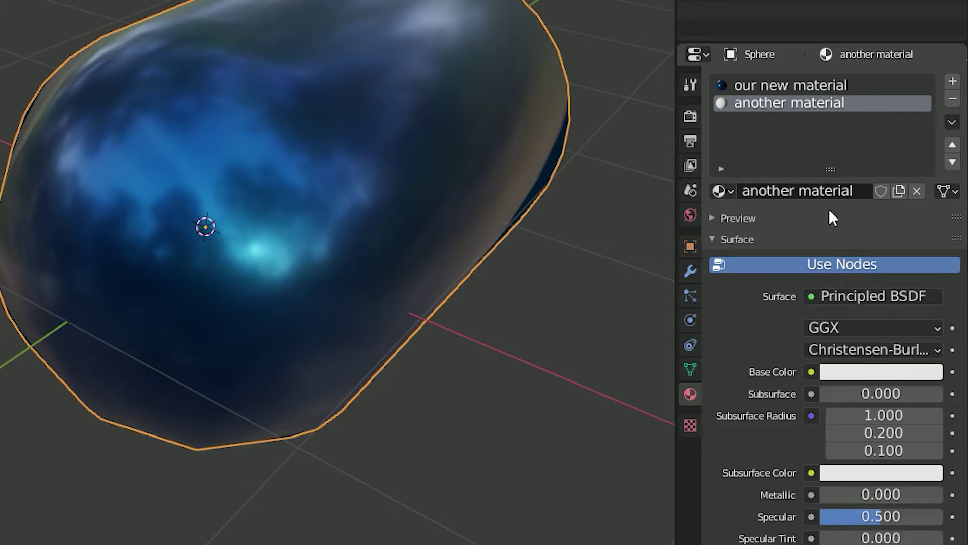
Give 'another material' a bright yellow base colour and enter Edit Mode.
{"action": "left_click", "coordinate": [863, 371]}
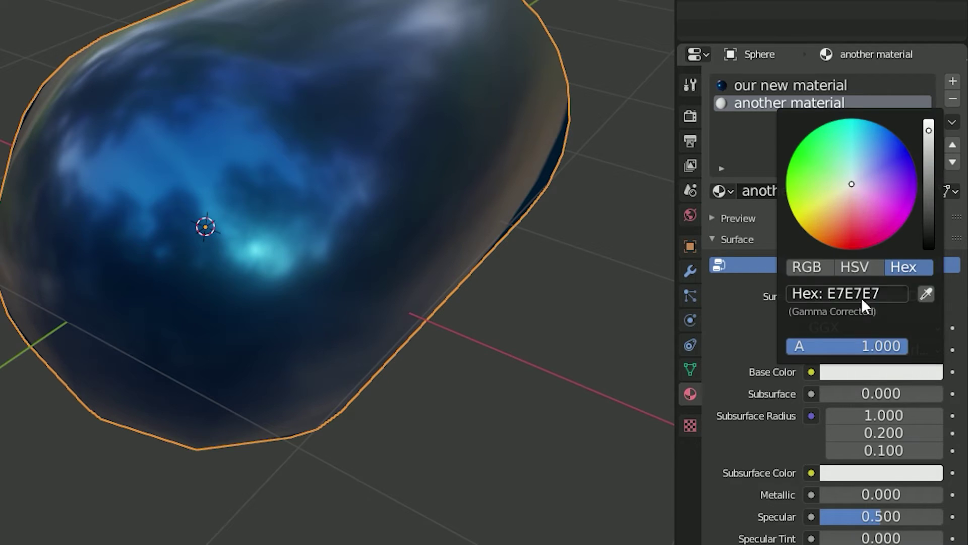
{"action": "left_click_drag", "start_coordinate": [847, 189], "coordinate": [810, 231]}
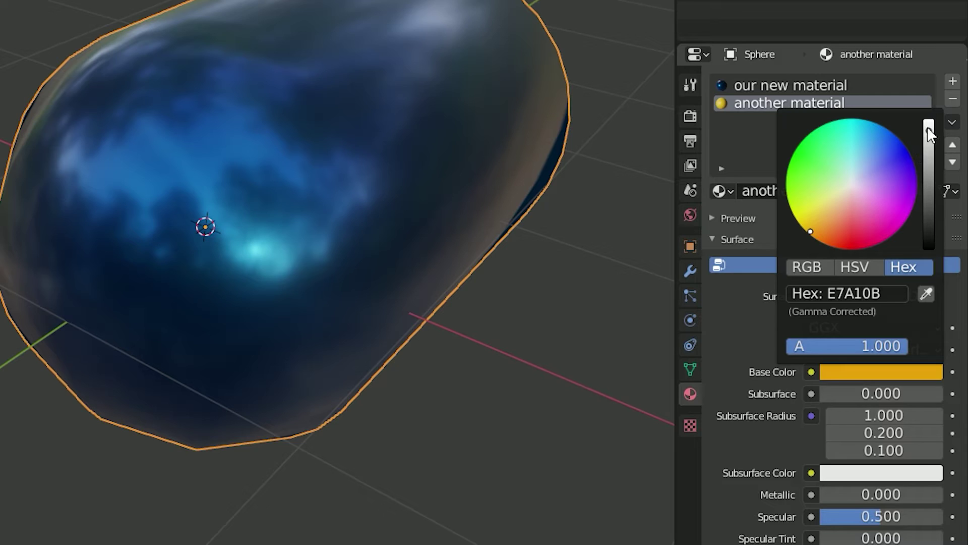
{"action": "left_click_drag", "start_coordinate": [928, 132], "coordinate": [927, 125]}
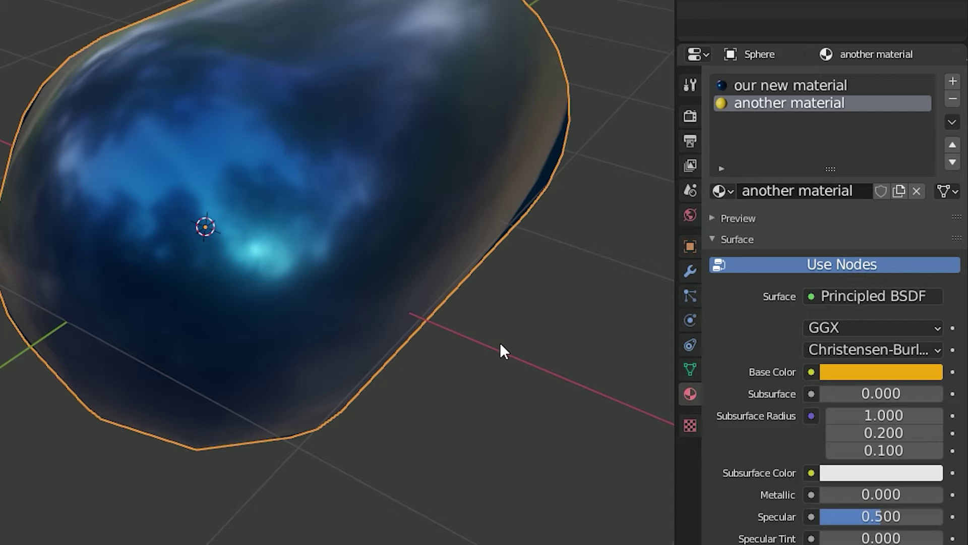
{"action": "key", "text": "Tab"}
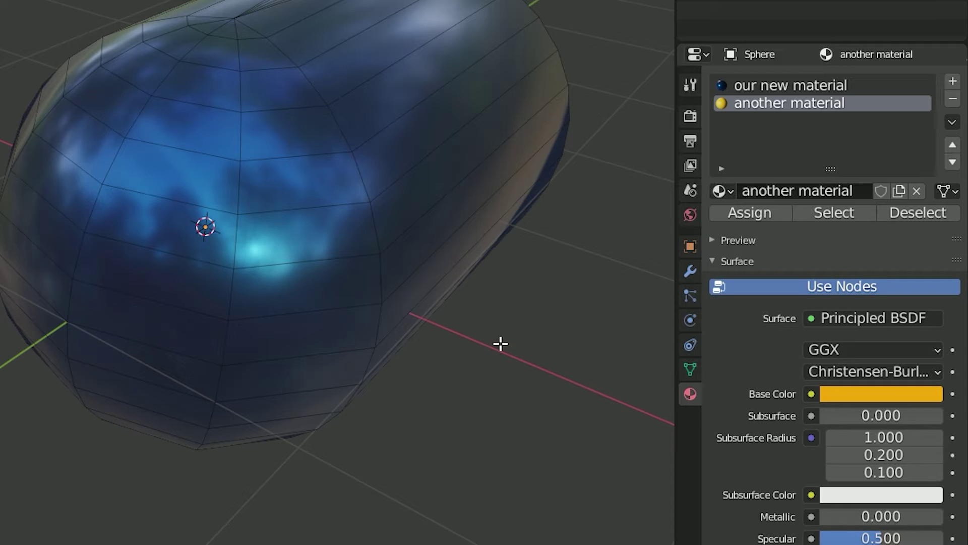
Select a band of five upper faces and assign the yellow 'another material' to them.
{"action": "left_click", "coordinate": [295, 180]}
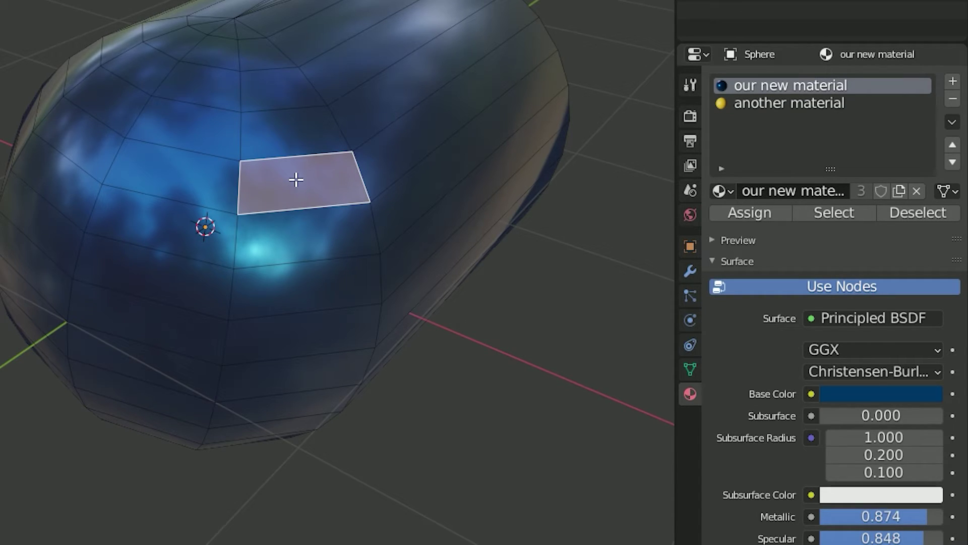
{"action": "left_click", "coordinate": [188, 166], "text": "shift"}
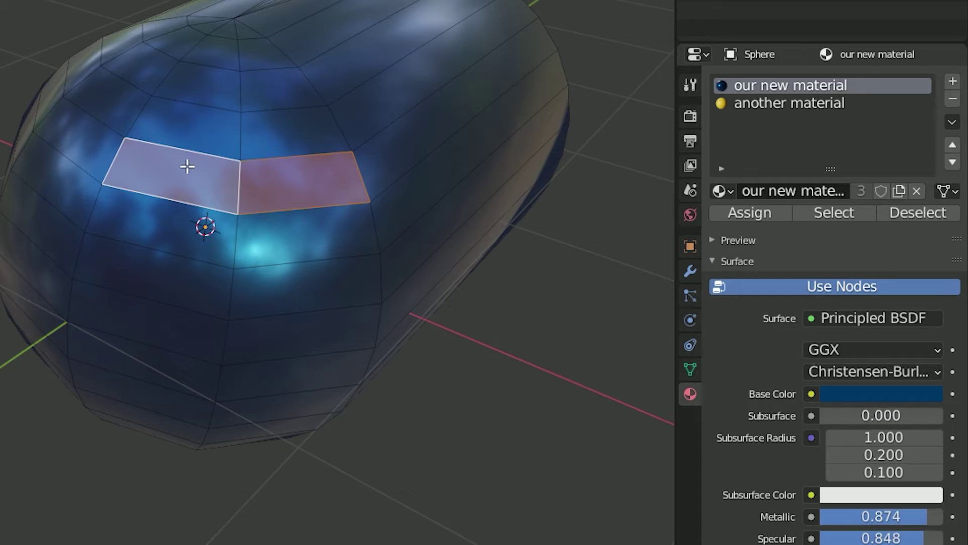
{"action": "left_click", "coordinate": [104, 144], "text": "shift"}
{"action": "left_click", "coordinate": [56, 94], "text": "shift"}
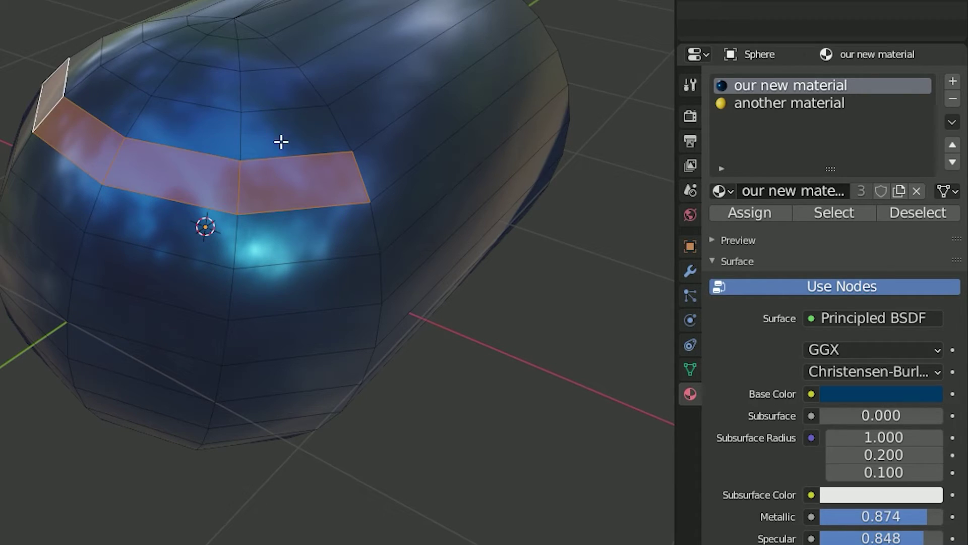
{"action": "left_click", "coordinate": [405, 137], "text": "shift"}
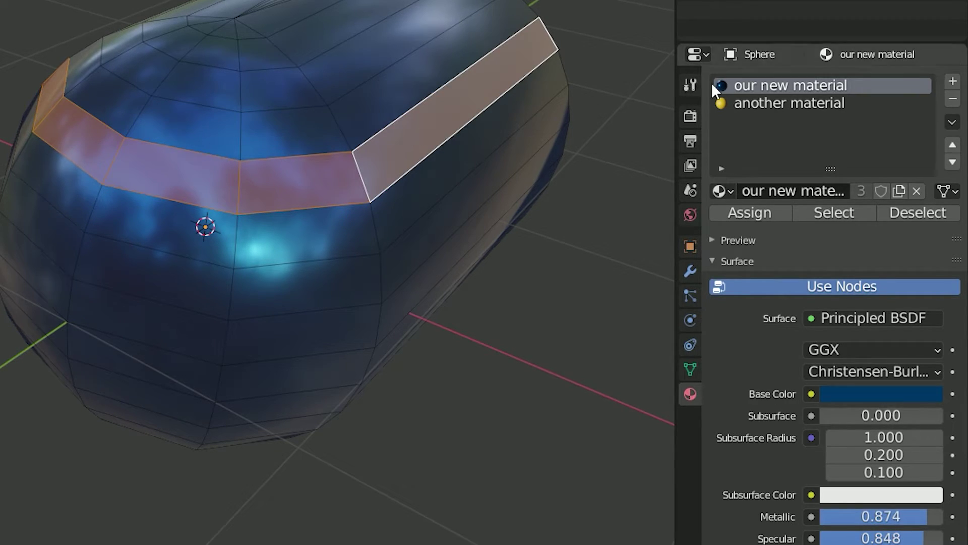
{"action": "left_click", "coordinate": [831, 100]}
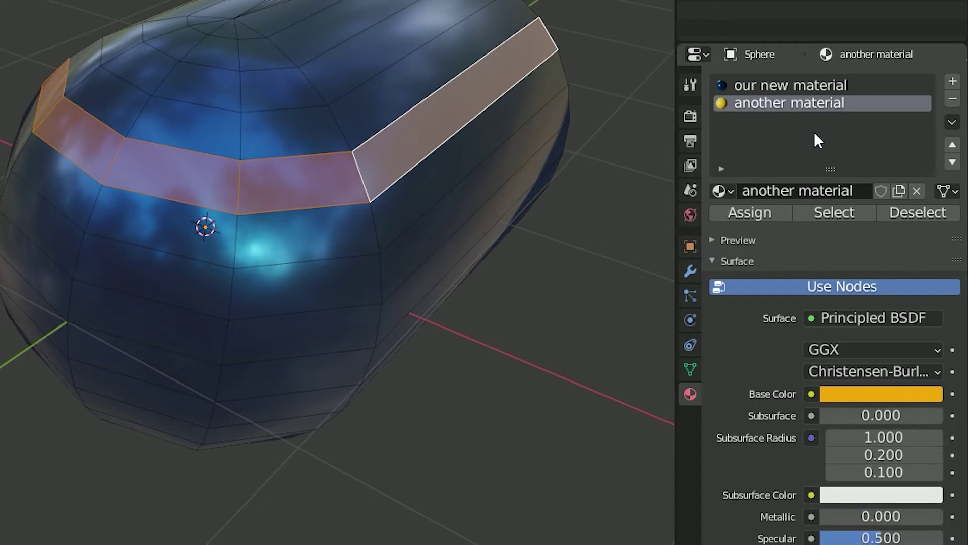
{"action": "left_click", "coordinate": [754, 213]}
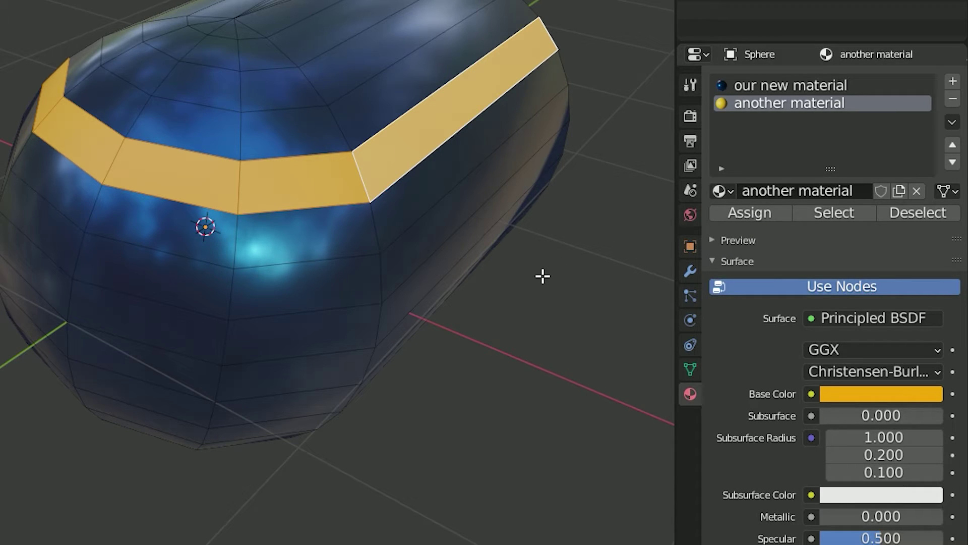
Add a third material slot with a new green material named 'one more'.
{"action": "key", "text": "Tab"}
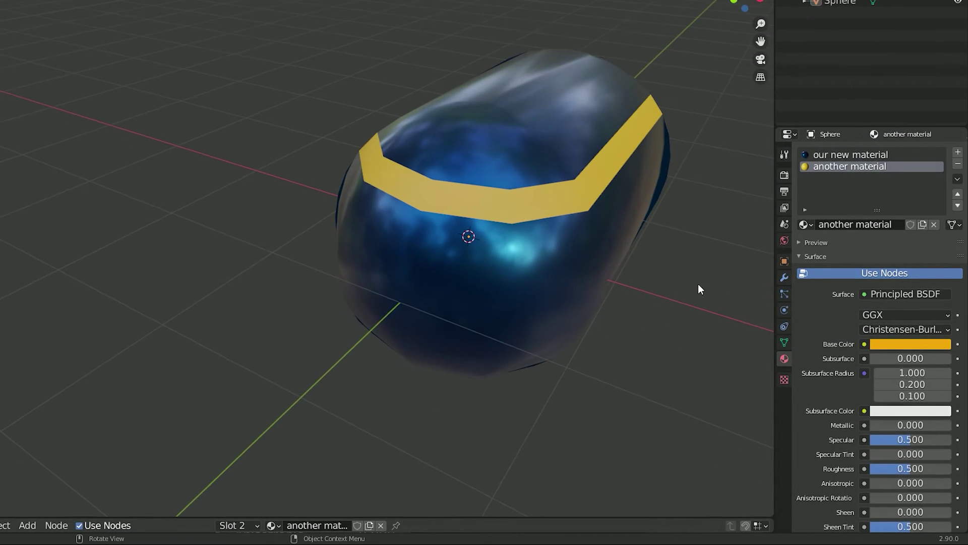
{"action": "left_click", "coordinate": [957, 151]}
{"action": "left_click", "coordinate": [840, 224]}
{"action": "left_click", "coordinate": [855, 224]}
{"action": "type", "text": "one more"}
{"action": "key", "text": "Return"}
{"action": "left_click", "coordinate": [908, 345]}
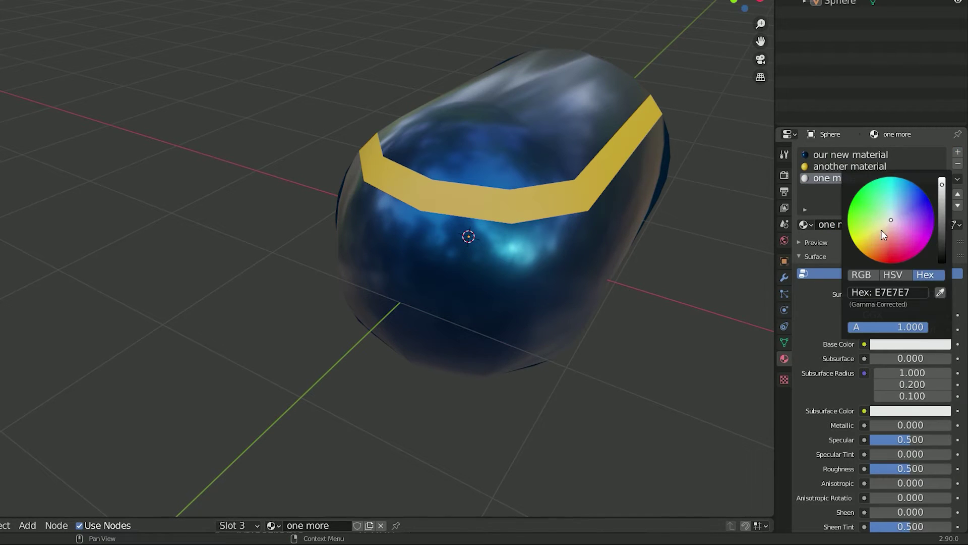
{"action": "left_click", "coordinate": [851, 204]}
Assign 'one more' to a face band and reselect the 'another material' band.
{"action": "left_click", "coordinate": [590, 302]}
{"action": "key", "text": "Tab"}
{"action": "left_click", "coordinate": [823, 239]}
{"action": "left_click", "coordinate": [553, 201], "text": "alt"}
{"action": "left_click", "coordinate": [848, 166]}
{"action": "left_click", "coordinate": [511, 207], "text": "alt"}
{"action": "left_click", "coordinate": [637, 322]}
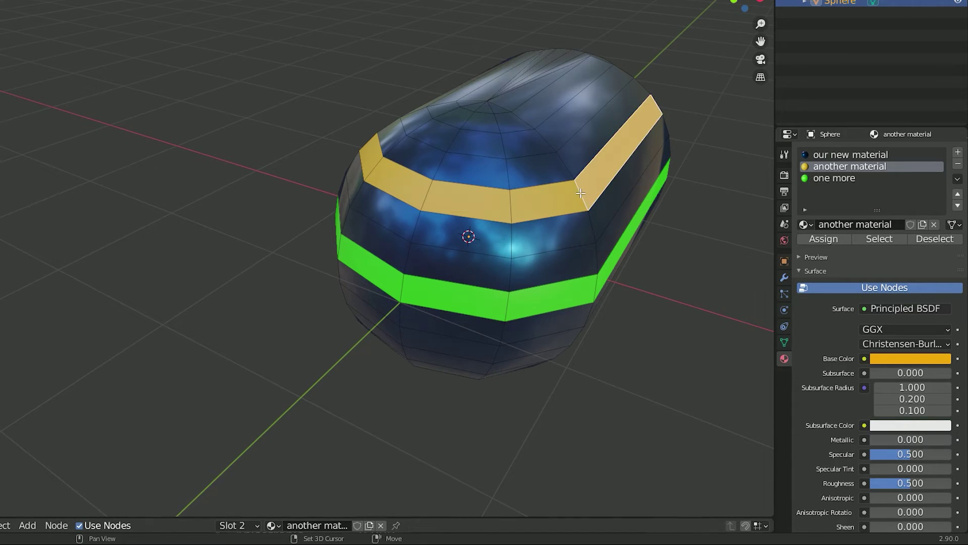
Add a fourth material slot with a new red material.
{"action": "key", "text": "Tab"}
{"action": "mouse_move", "coordinate": [652, 285]}
{"action": "middle_mouse_down"}
{"action": "mouse_move", "coordinate": [325, 184]}
{"action": "mouse_move", "coordinate": [515, 201]}
{"action": "mouse_move", "coordinate": [552, 300]}
{"action": "mouse_move", "coordinate": [457, 266]}
{"action": "mouse_move", "coordinate": [514, 250]}
{"action": "middle_mouse_up"}
{"action": "key", "text": "Tab"}
{"action": "left_click", "coordinate": [958, 151]}
{"action": "left_click", "coordinate": [856, 224]}
{"action": "left_click", "coordinate": [882, 358]}
{"action": "key", "text": "Tab"}
Cycle through the 'another', 'one more' and red material slots, then open the Add menu.
{"action": "left_click", "coordinate": [840, 166]}
{"action": "left_click", "coordinate": [844, 178]}
{"action": "scroll", "coordinate": [844, 178], "scroll_direction": "down", "scroll_amount": 3}
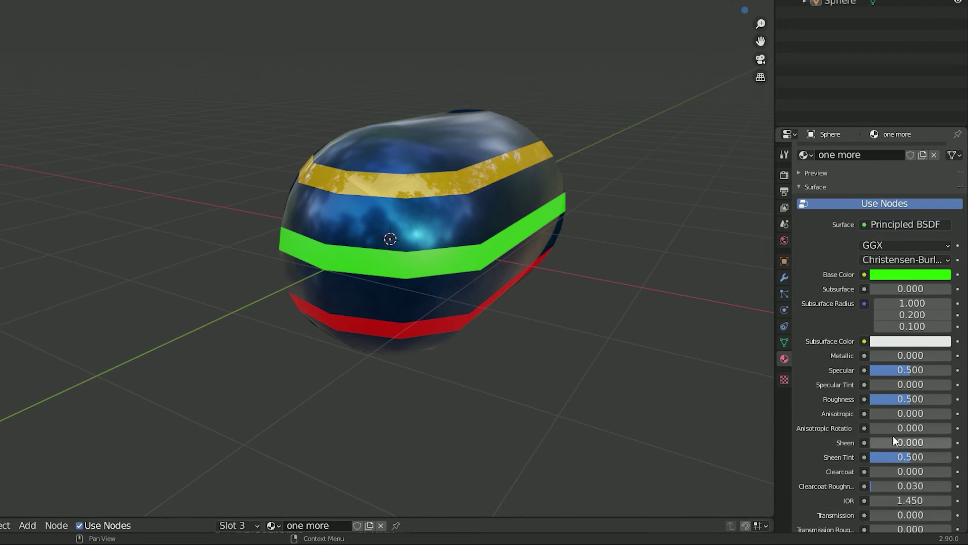
{"action": "scroll", "coordinate": [869, 345], "scroll_direction": "up", "scroll_amount": 3}
{"action": "left_click", "coordinate": [831, 190]}
{"action": "scroll", "coordinate": [870, 346], "scroll_direction": "down", "scroll_amount": 4}
{"action": "left_click_drag", "start_coordinate": [886, 331], "coordinate": [945, 332]}
{"action": "key", "text": "BackSpace"}
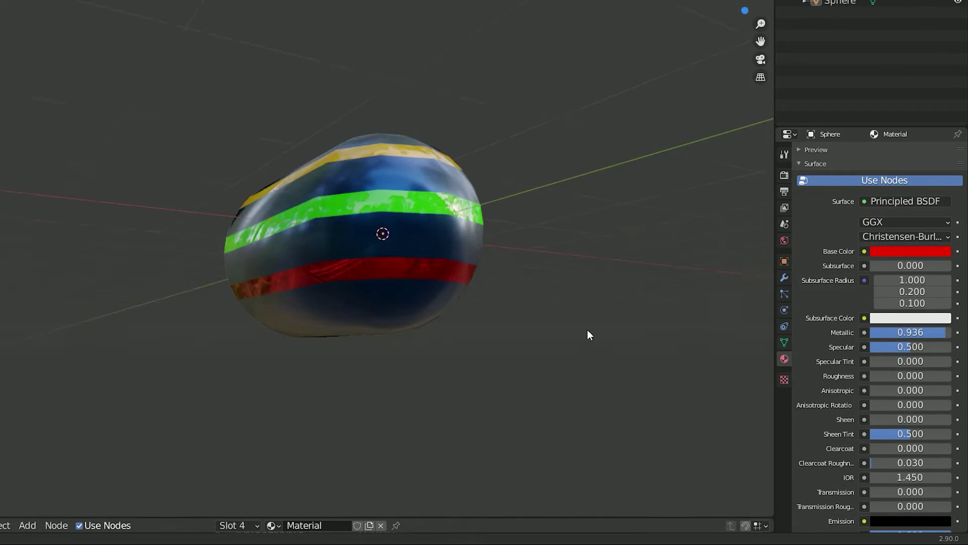
{"action": "middle_click_drag", "start_coordinate": [590, 327], "coordinate": [508, 373]}
{"action": "key", "text": "shift+a"}
Place an icosphere right of the sphere and assign it the blue 'our new material'.
{"action": "left_click", "coordinate": [566, 331]}
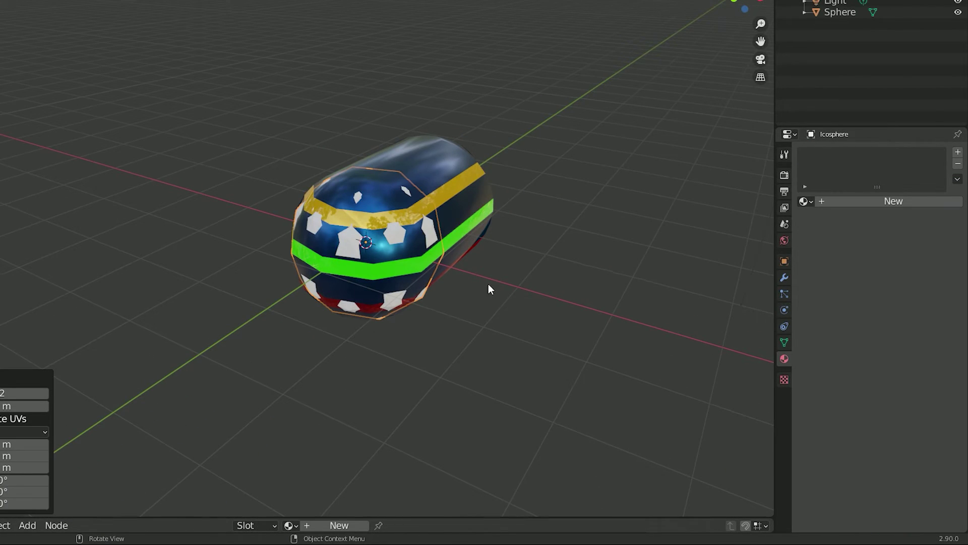
{"action": "key", "text": "g"}
{"action": "left_click", "coordinate": [698, 358]}
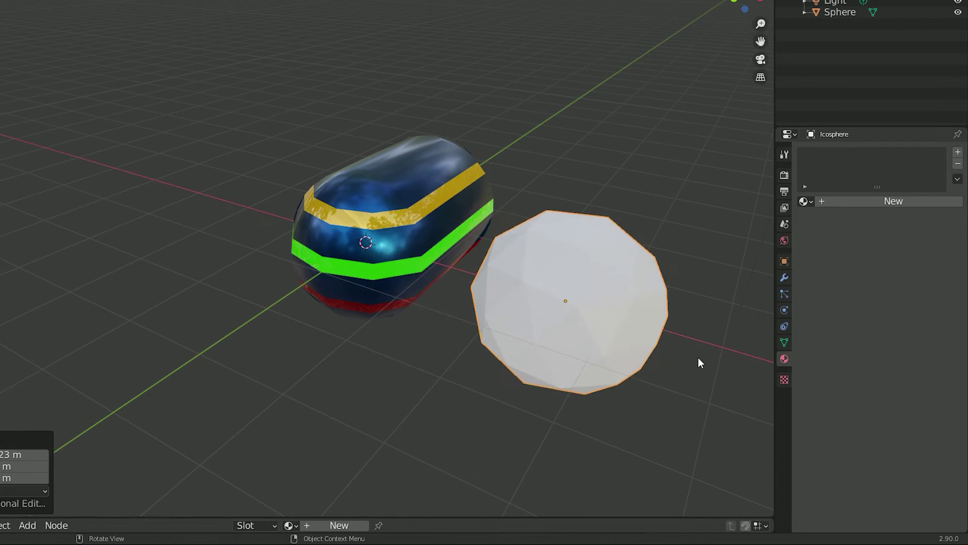
{"action": "left_click", "coordinate": [807, 201]}
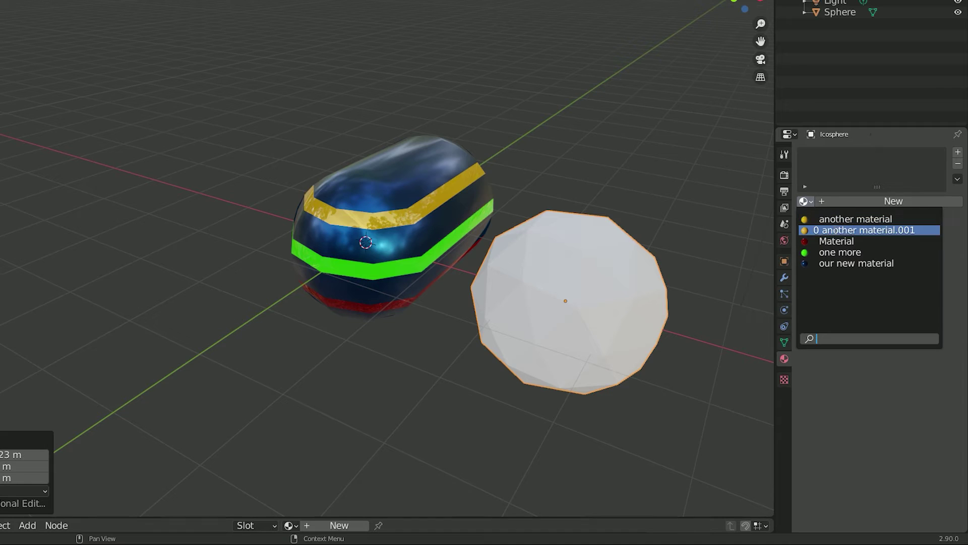
{"action": "left_click", "coordinate": [847, 261]}
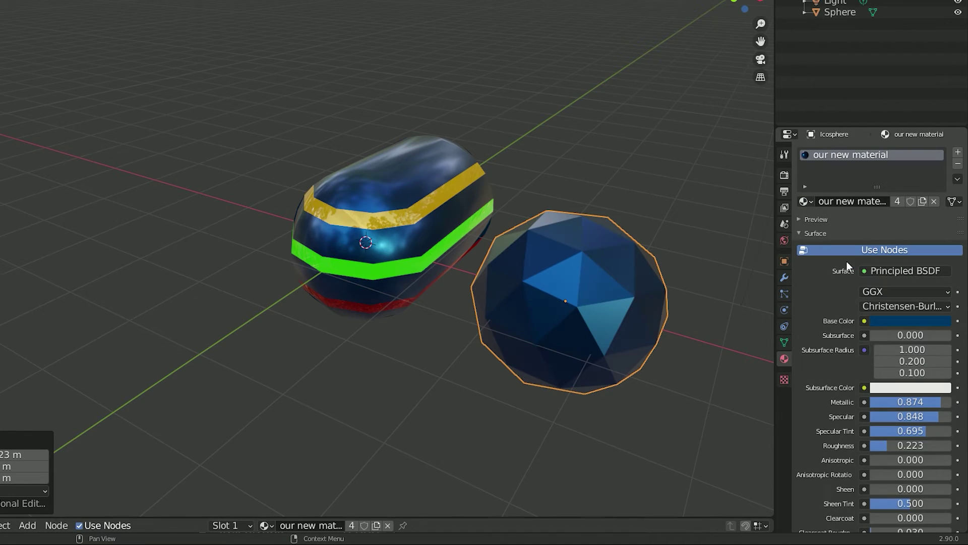
{"action": "left_click", "coordinate": [708, 330]}
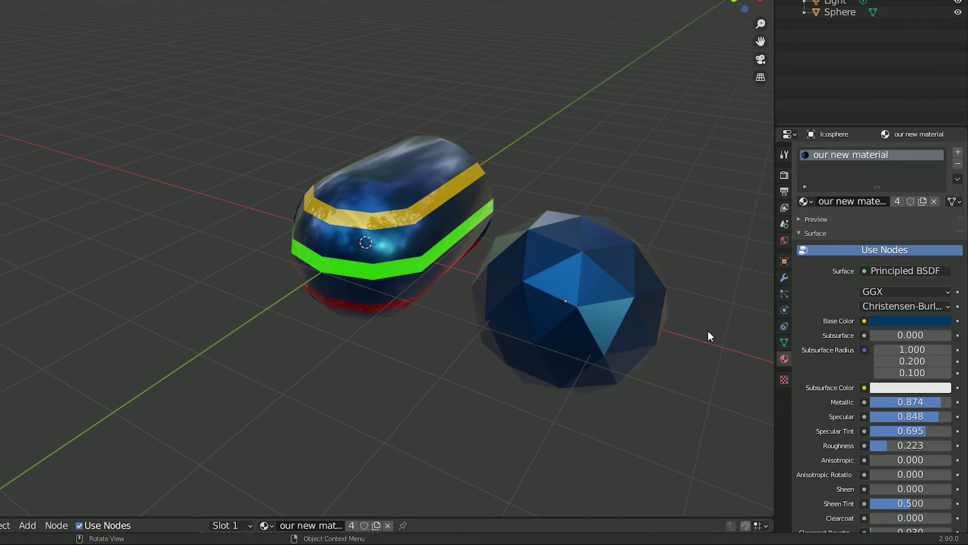
{"action": "scroll", "coordinate": [708, 331], "scroll_direction": "up", "scroll_amount": 1}
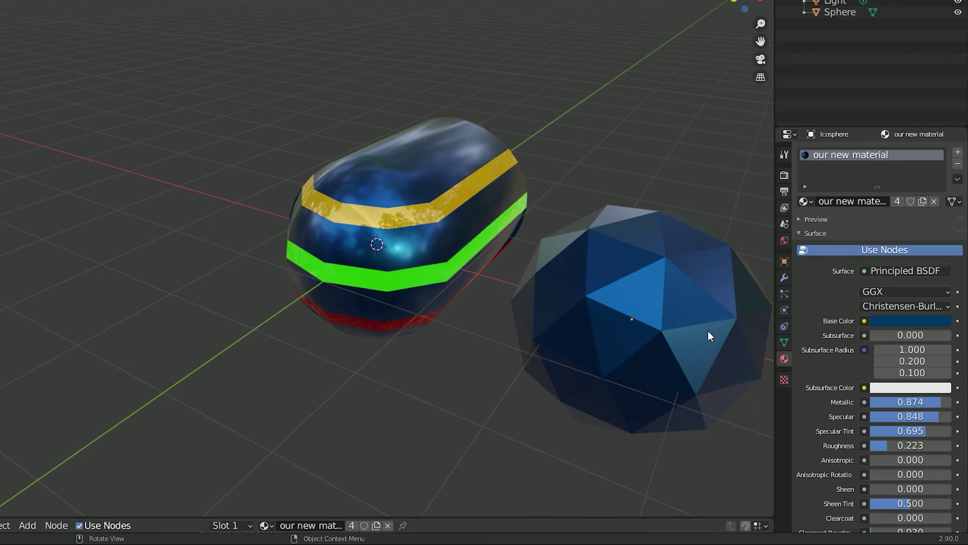
{"action": "middle_click_drag", "start_coordinate": [709, 331], "coordinate": [612, 300], "text": "shift"}
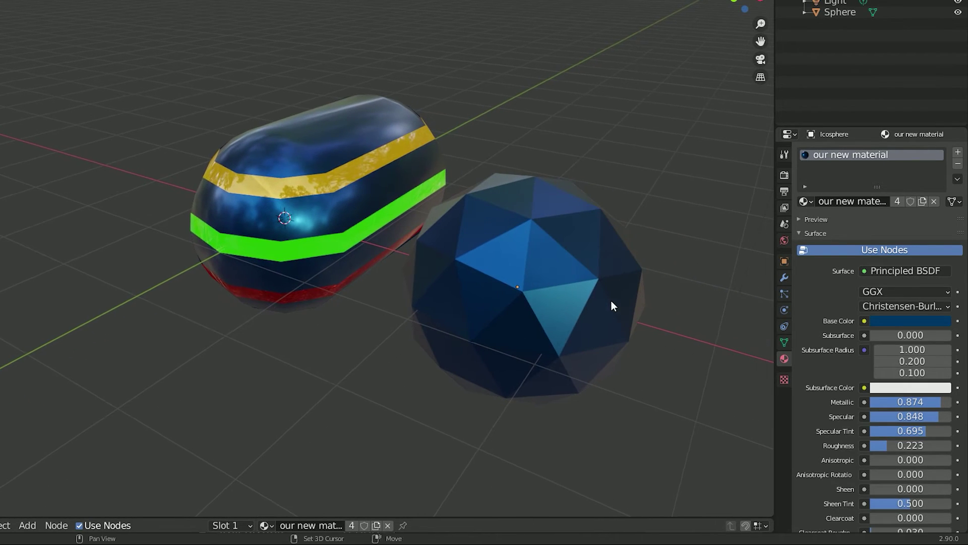
{"action": "left_click", "coordinate": [899, 320]}
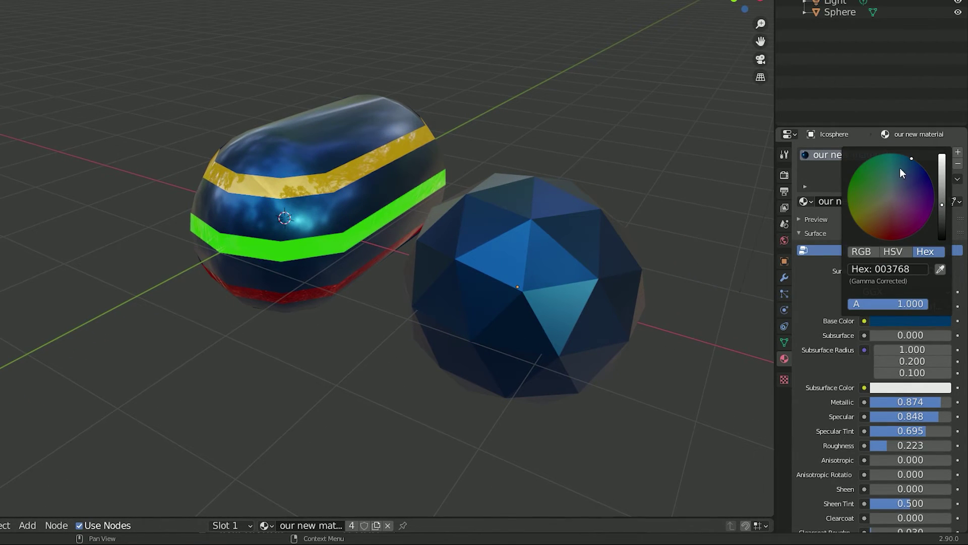
{"action": "mouse_move", "coordinate": [900, 167]}
{"action": "left_mouse_down"}
{"action": "mouse_move", "coordinate": [851, 214]}
{"action": "mouse_move", "coordinate": [918, 206]}
{"action": "mouse_move", "coordinate": [863, 162]}
{"action": "left_mouse_up"}
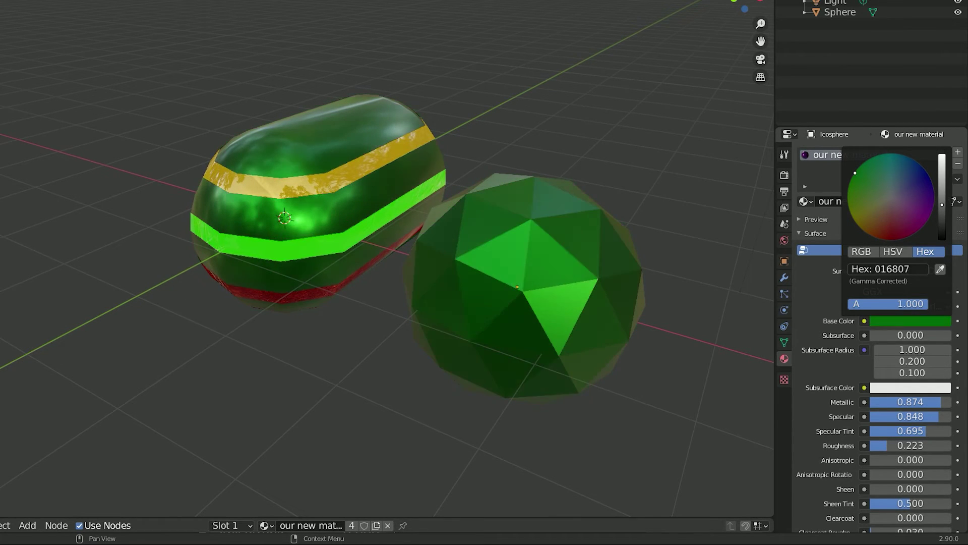
{"action": "left_click", "coordinate": [915, 268]}
{"action": "type", "text": "003768"}
{"action": "key", "text": "Return"}
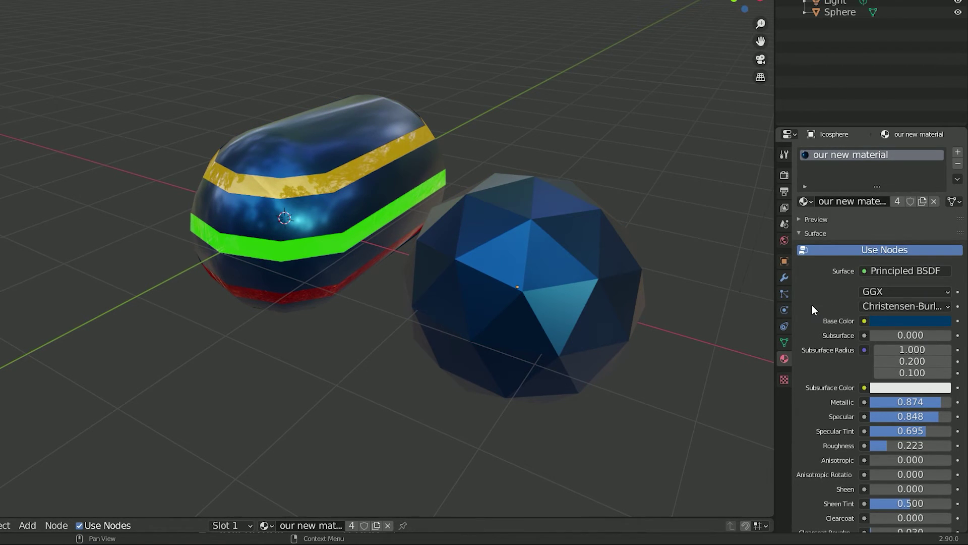
Make a single-user copy of the icosphere's material named 'our new new material'.
{"action": "left_click", "coordinate": [896, 200]}
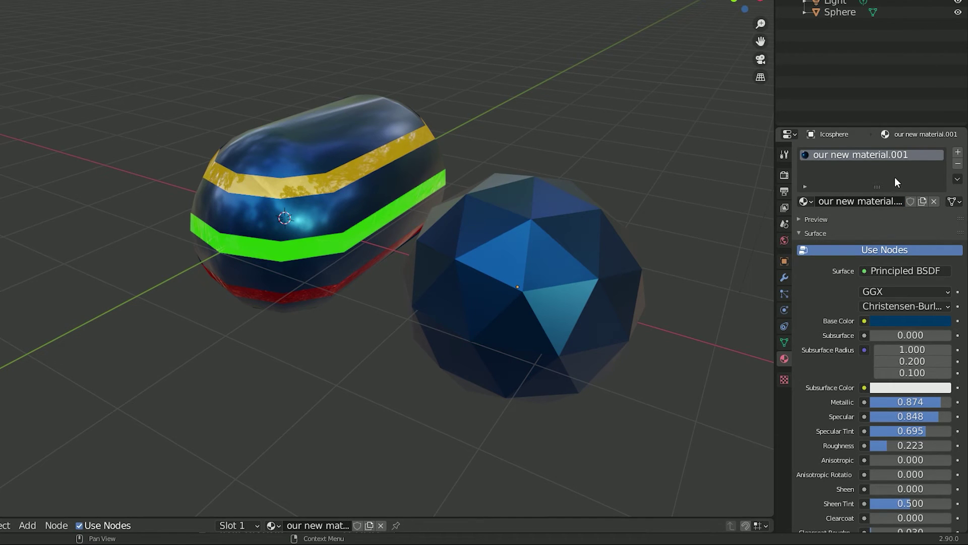
{"action": "left_click", "coordinate": [869, 200]}
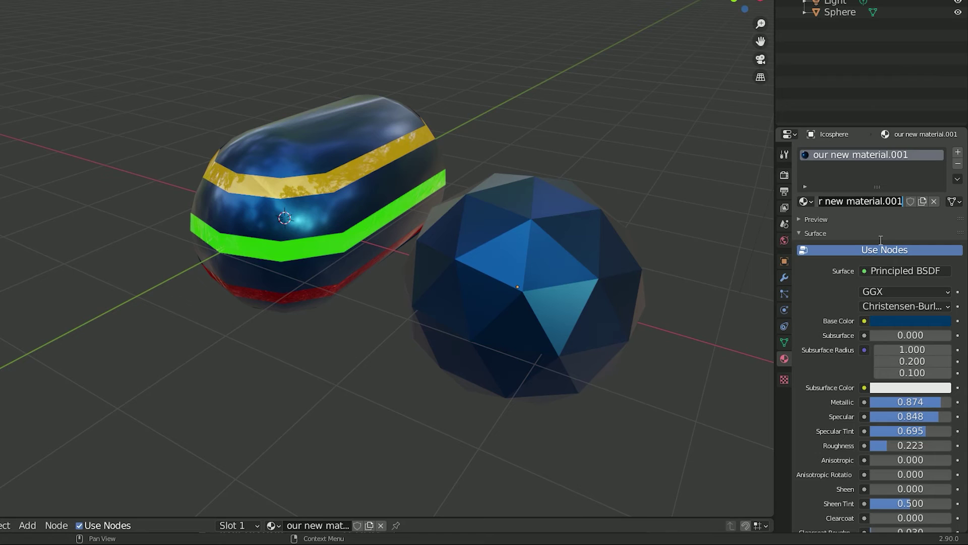
{"action": "type", "text": "our new ne"}
{"action": "type", "text": "w material"}
{"action": "key", "text": "Return"}
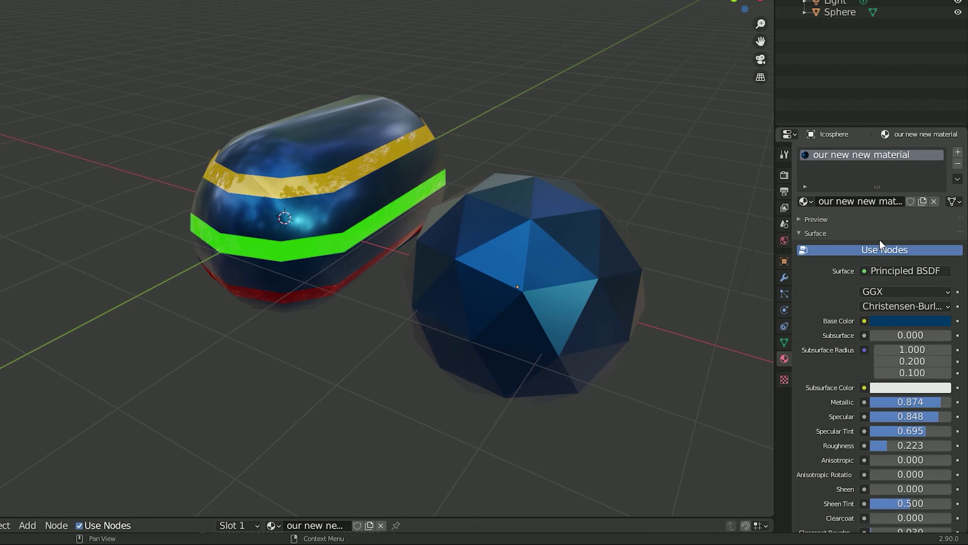
Give that material a bright green base colour, zero roughness and adjusted metallic.
{"action": "left_click", "coordinate": [916, 321]}
{"action": "left_click_drag", "start_coordinate": [908, 210], "coordinate": [859, 179]}
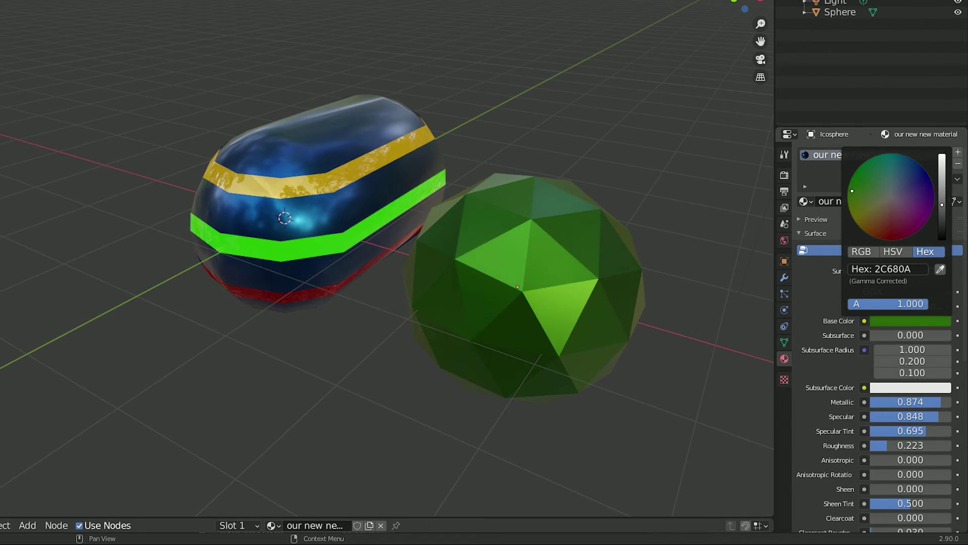
{"action": "left_click_drag", "start_coordinate": [859, 179], "coordinate": [859, 180]}
{"action": "left_click_drag", "start_coordinate": [942, 205], "coordinate": [942, 174]}
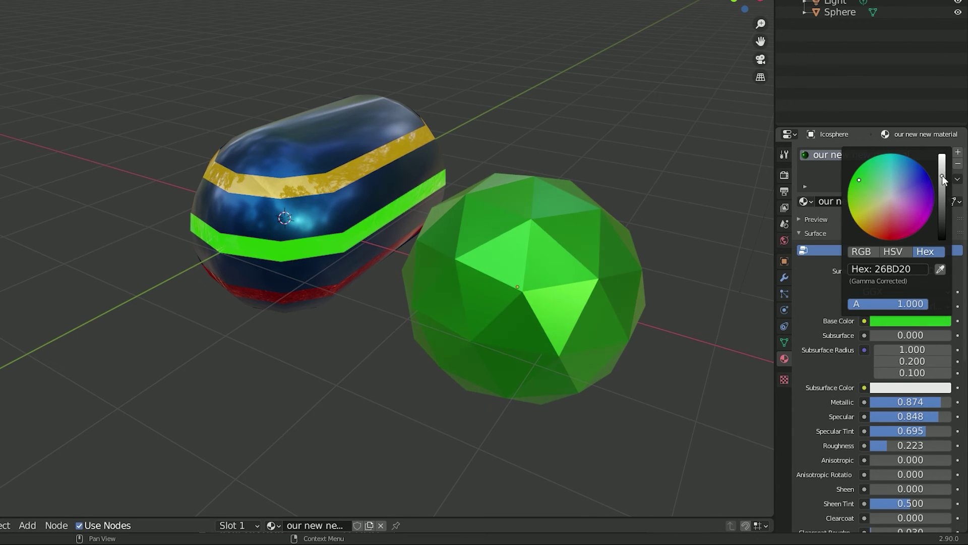
{"action": "left_click", "coordinate": [818, 285]}
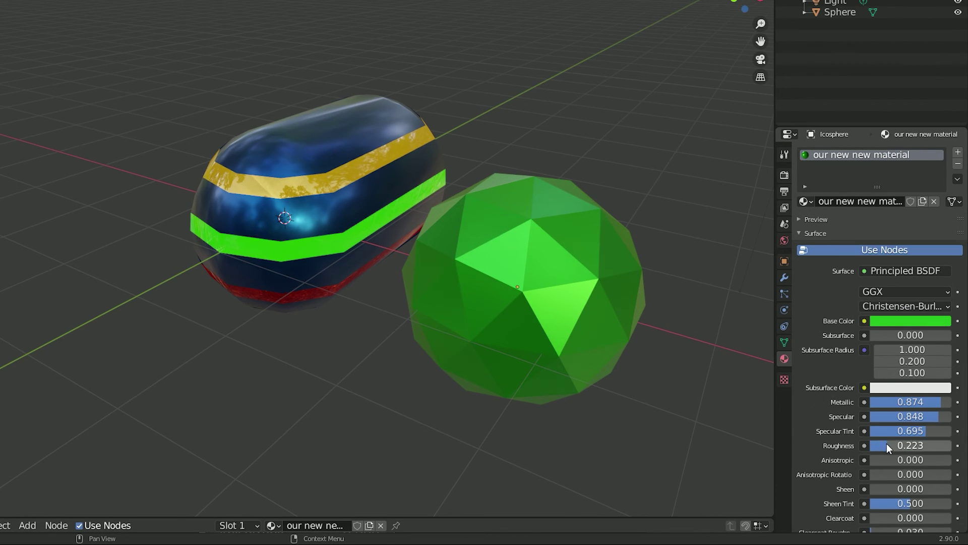
{"action": "left_click_drag", "start_coordinate": [886, 444], "coordinate": [866, 444]}
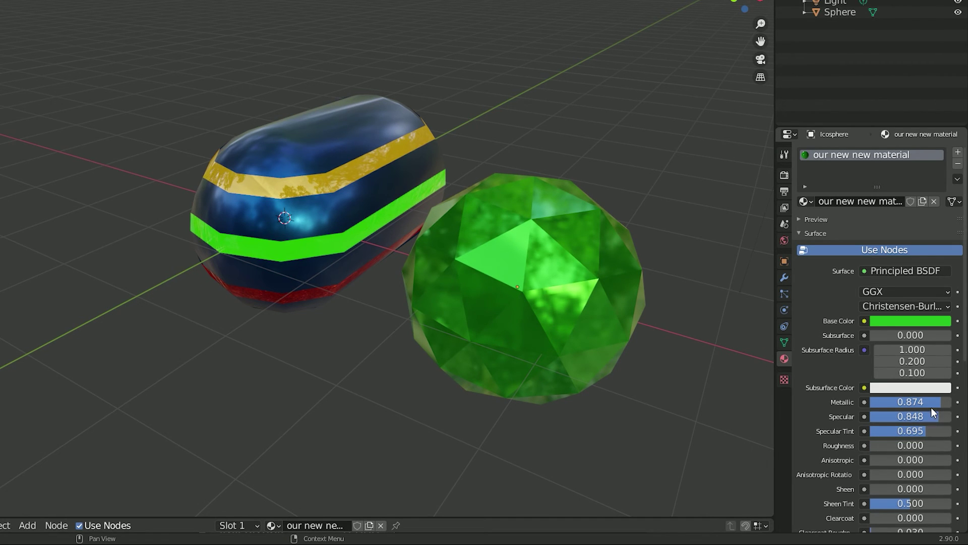
{"action": "mouse_move", "coordinate": [937, 403]}
{"action": "left_mouse_down"}
{"action": "mouse_move", "coordinate": [909, 404]}
{"action": "mouse_move", "coordinate": [938, 404]}
{"action": "left_mouse_up"}
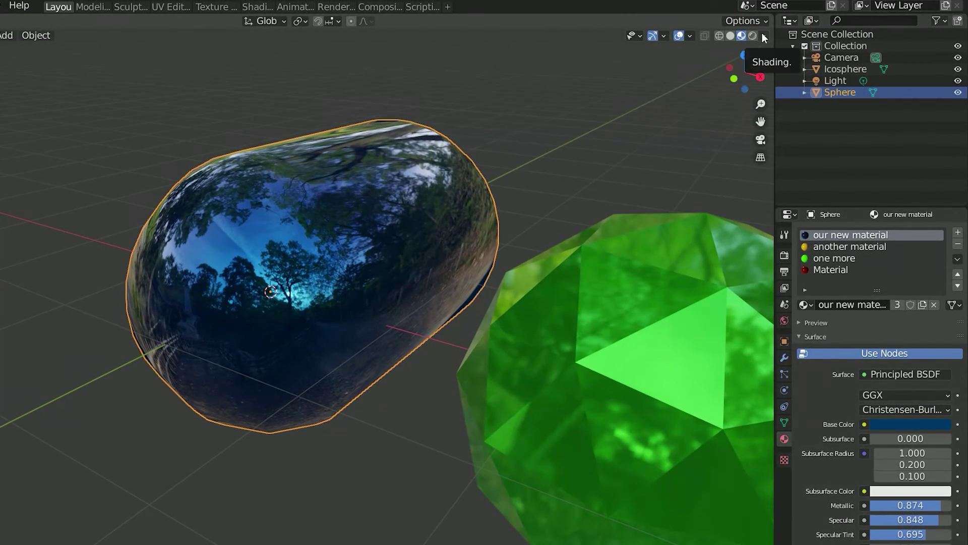
Preview the objects under the courtyard, forest and dark studio HDRI presets.
{"action": "left_click", "coordinate": [764, 36]}
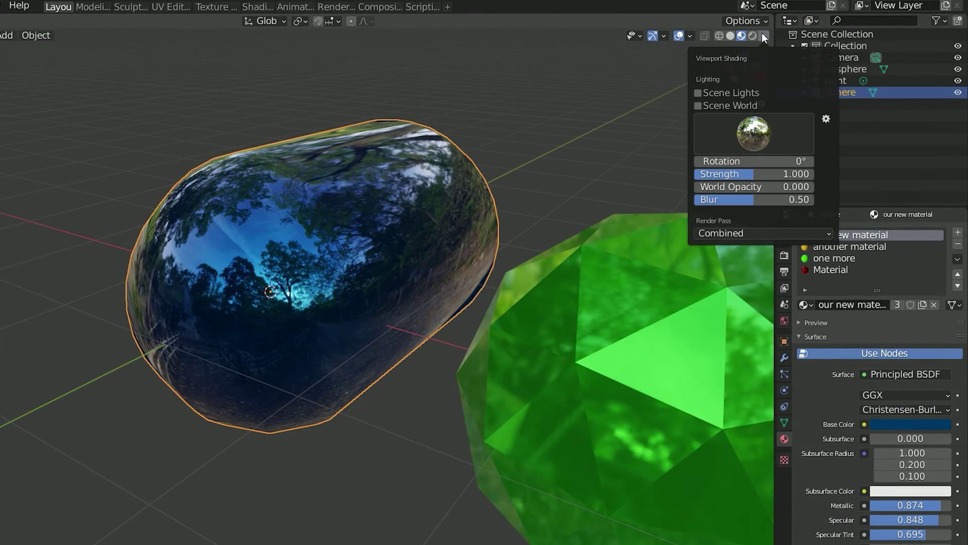
{"action": "left_click", "coordinate": [793, 137]}
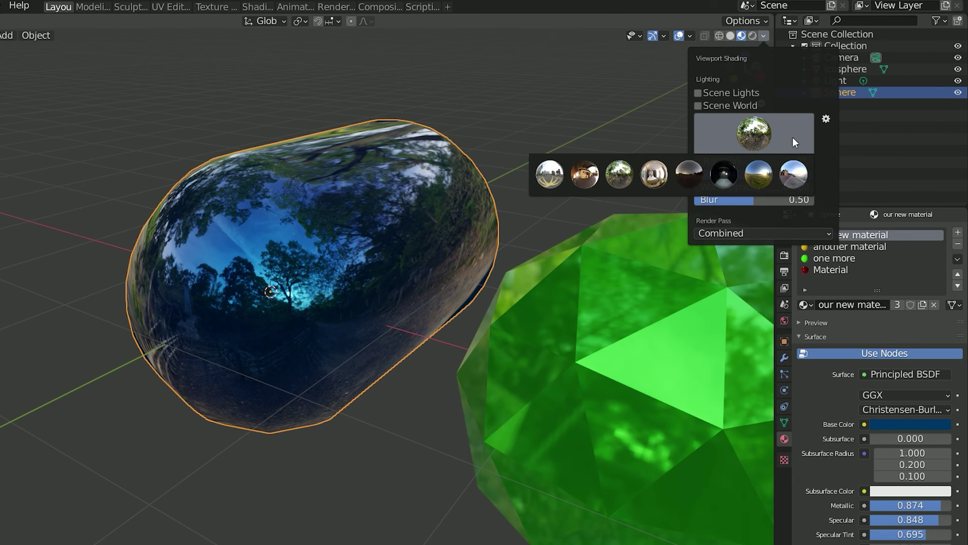
{"action": "left_click", "coordinate": [581, 174]}
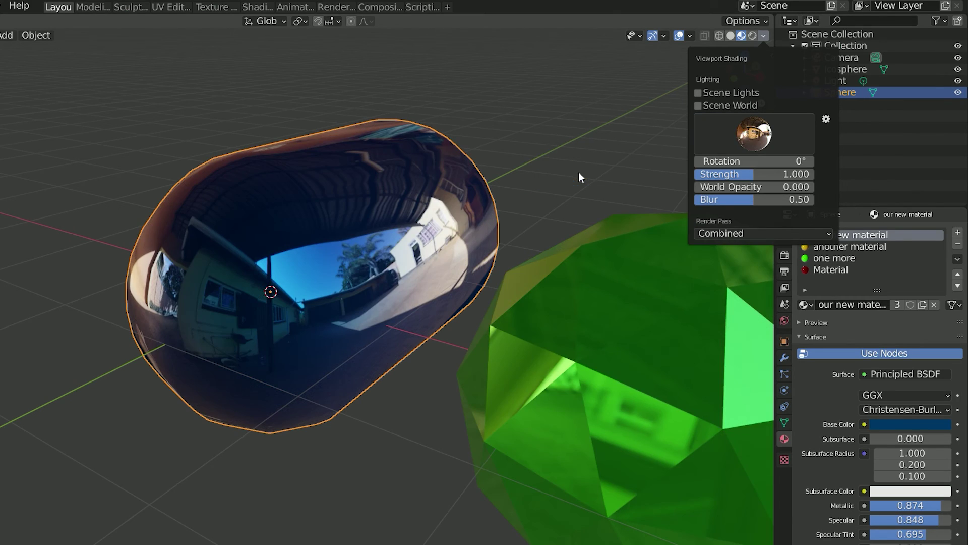
{"action": "left_click", "coordinate": [733, 139]}
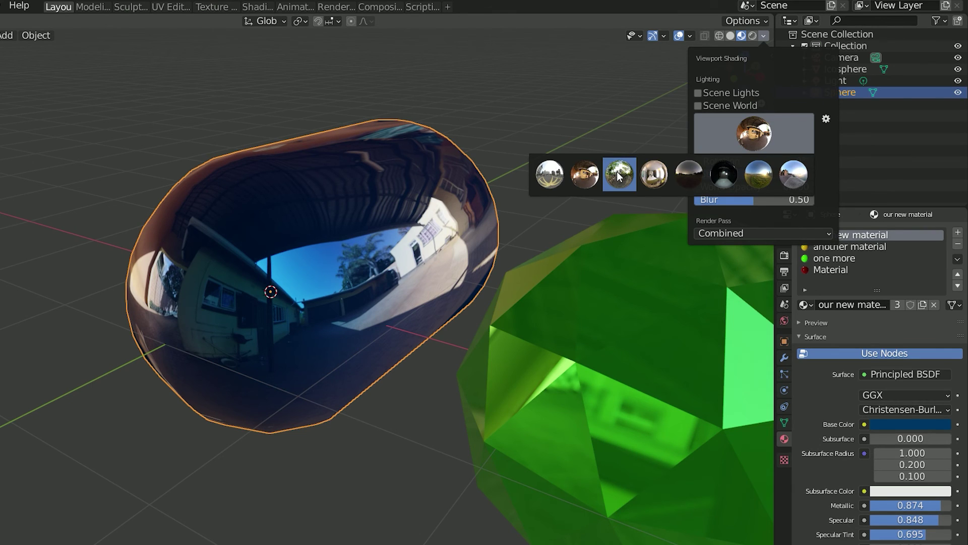
{"action": "left_click", "coordinate": [616, 171]}
{"action": "left_click", "coordinate": [721, 134]}
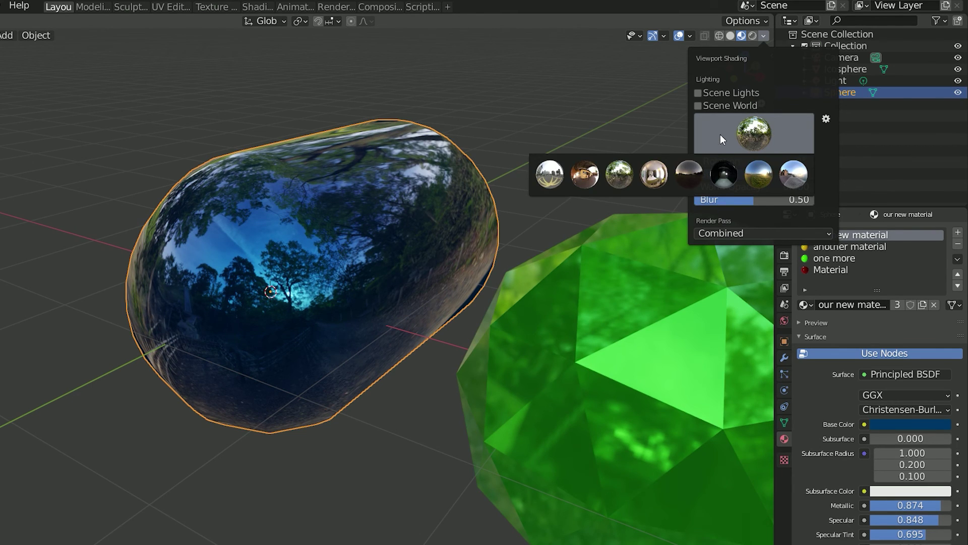
{"action": "left_click", "coordinate": [718, 174]}
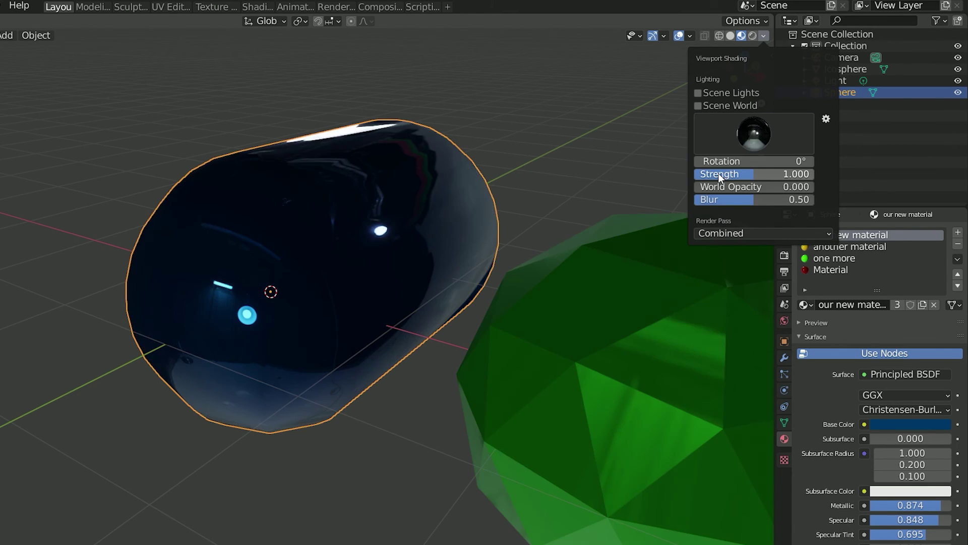
Try the outdoor field and city street HDRIs, finishing on the city skyline.
{"action": "left_click", "coordinate": [709, 141]}
{"action": "left_click", "coordinate": [751, 172]}
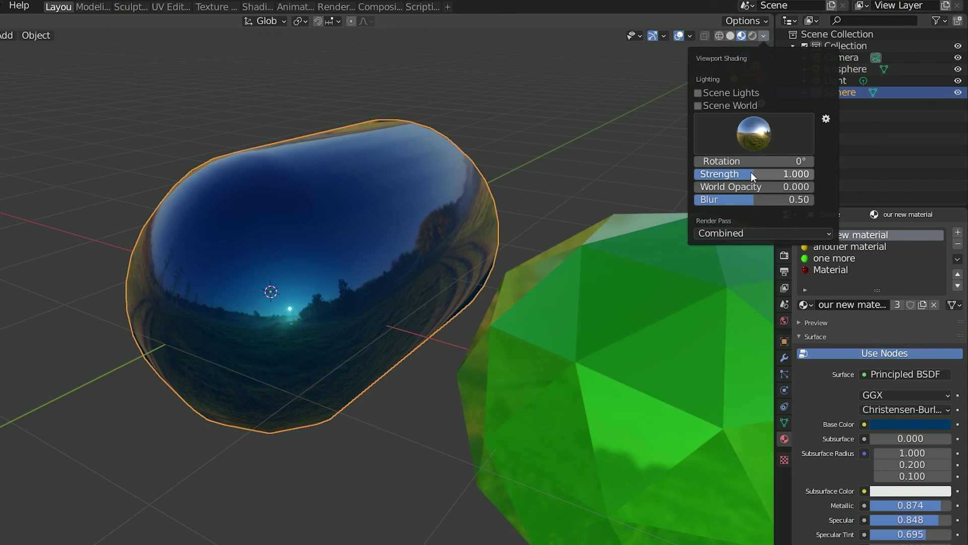
{"action": "left_click", "coordinate": [709, 130]}
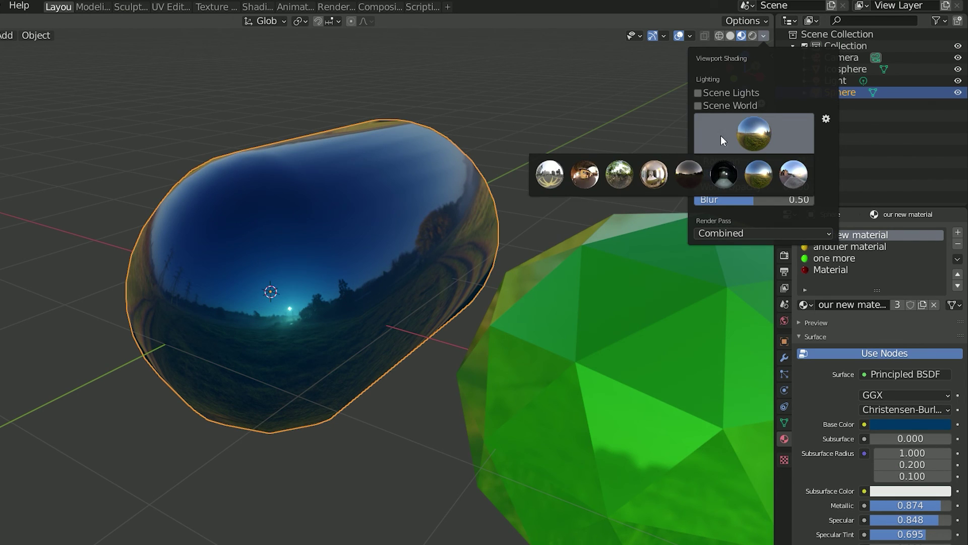
{"action": "left_click", "coordinate": [791, 173]}
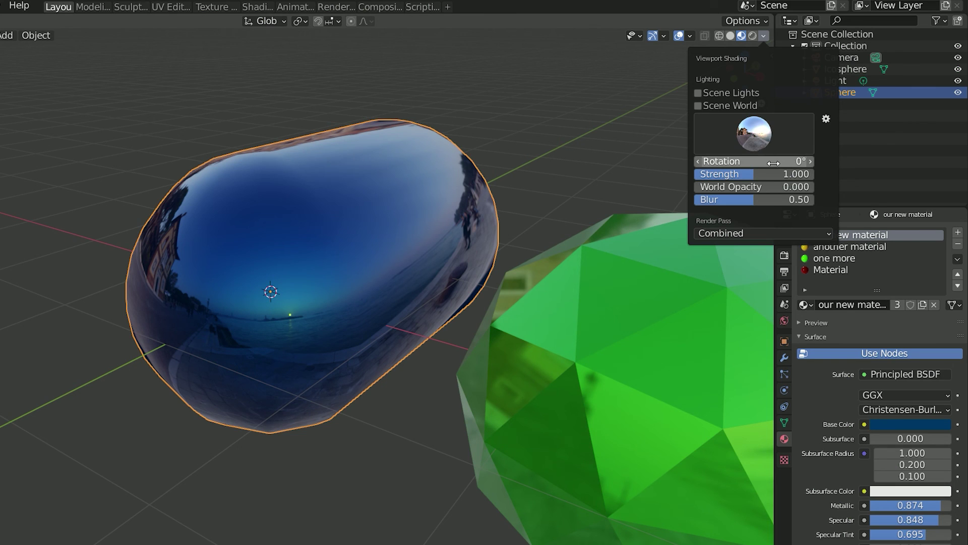
{"action": "left_click", "coordinate": [710, 133]}
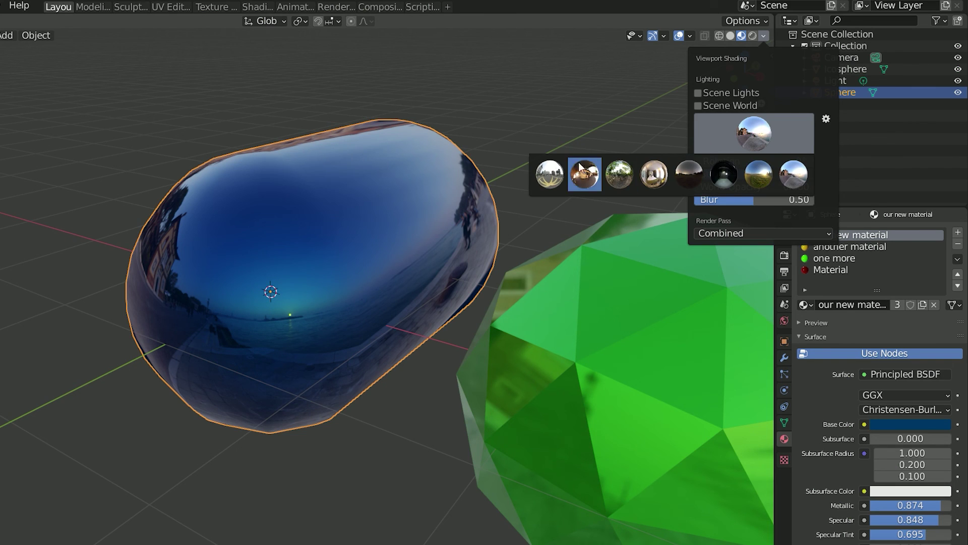
{"action": "left_click", "coordinate": [554, 172]}
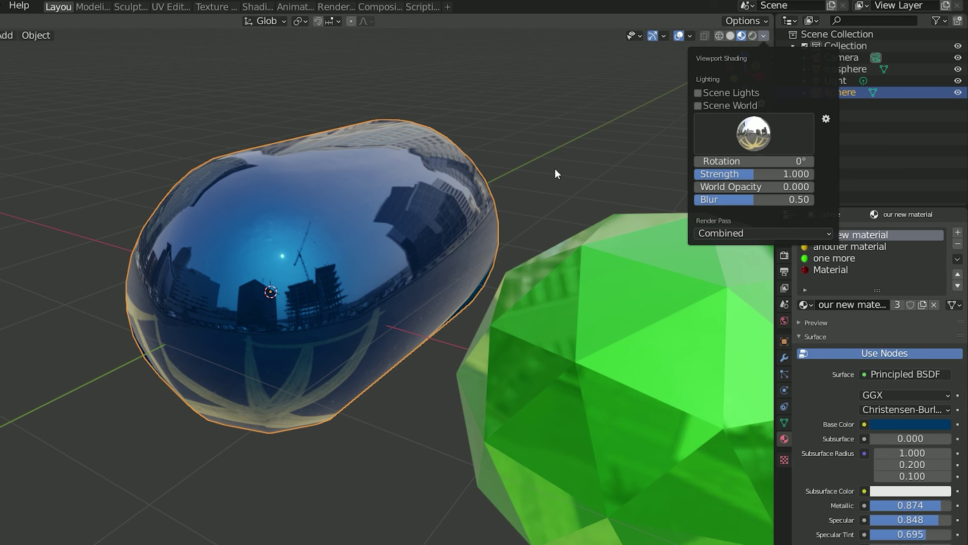